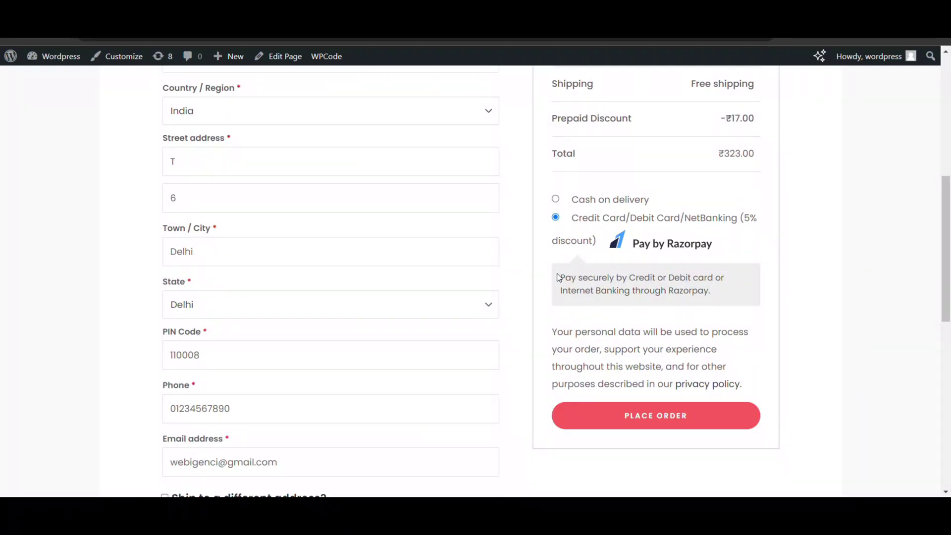
Step: Review the Razorpay 5% discount option, then select Cash on delivery to see the ₹20 COD fee
left_click_drag(558, 277, 736, 282)
left_click_drag(569, 218, 610, 241)
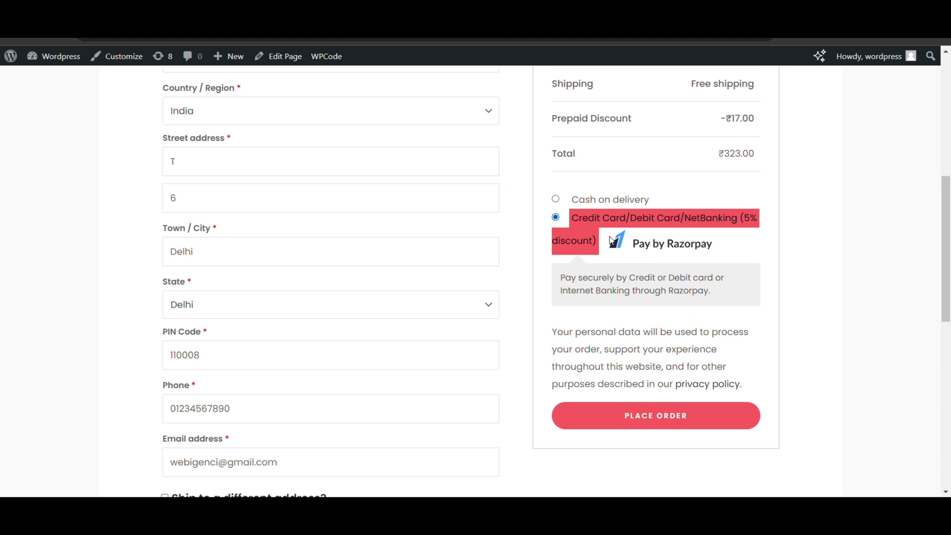
scroll(644, 233, "up", 1)
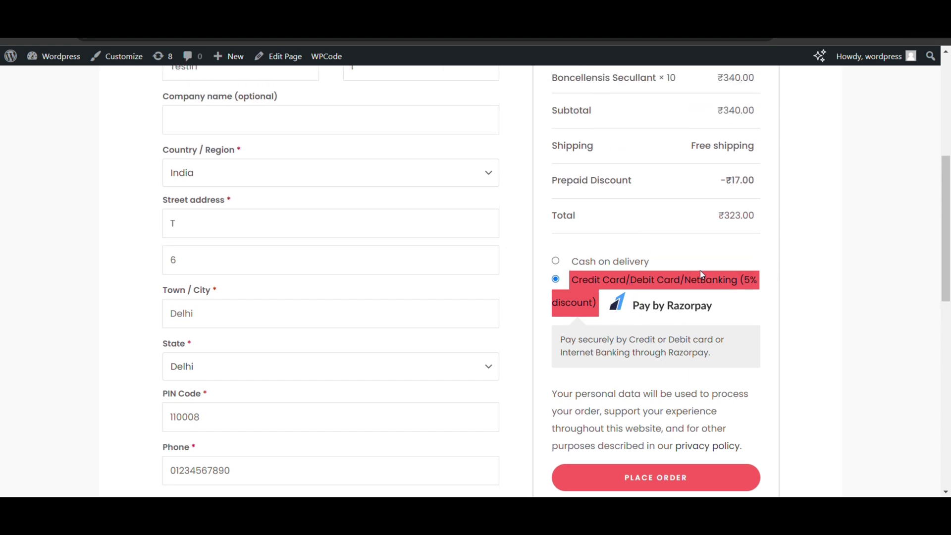
left_click(556, 261)
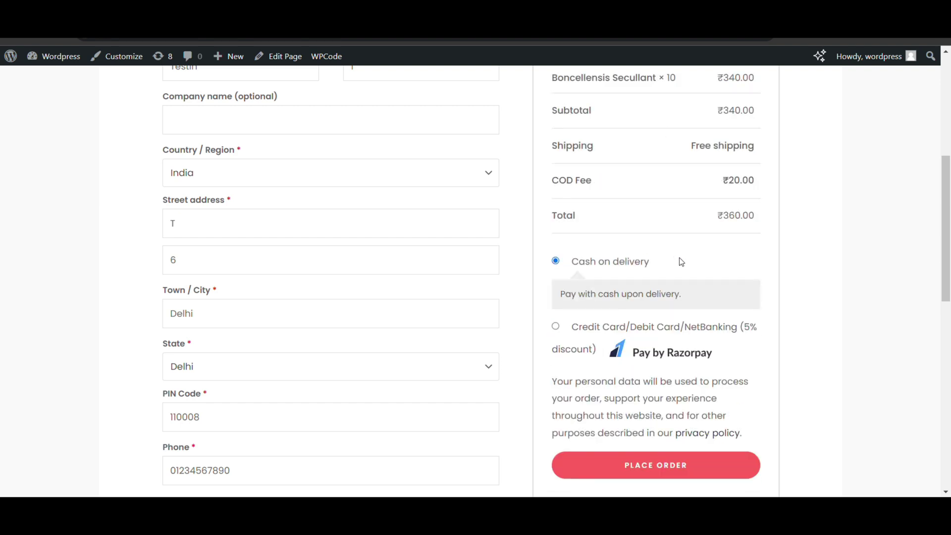
Step: Switch payment back to the Credit Card/Debit Card/NetBanking (Razorpay) option
left_click_drag(571, 261, 662, 263)
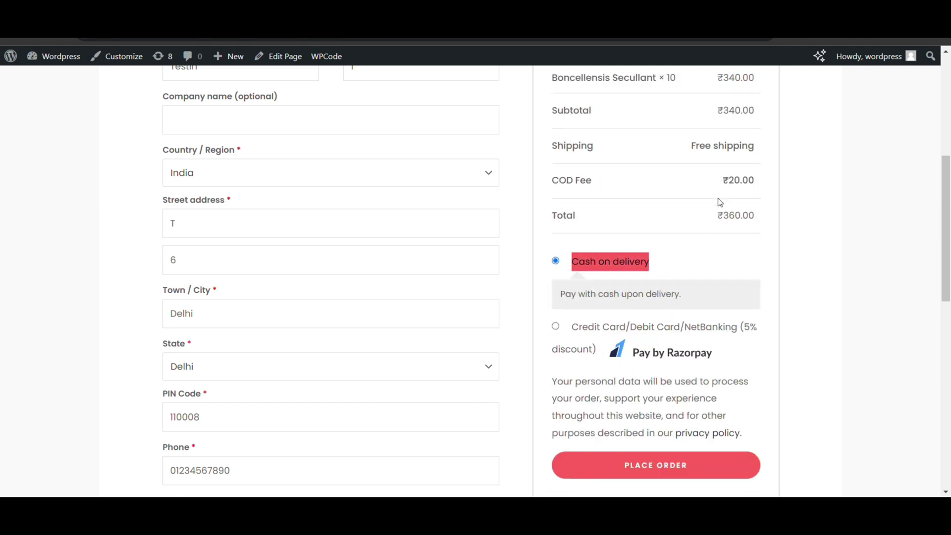
left_click_drag(723, 186, 775, 178)
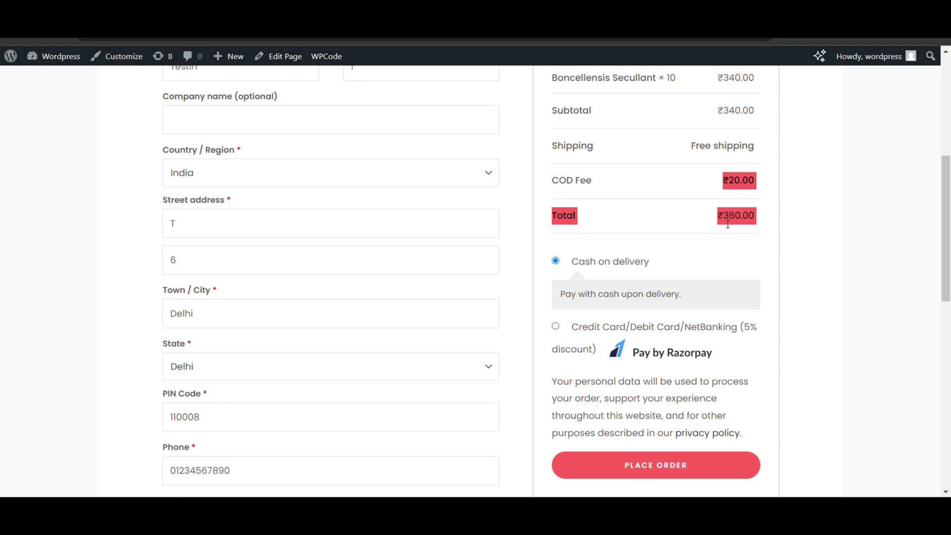
scroll(628, 280, "down", 1)
left_click(556, 266)
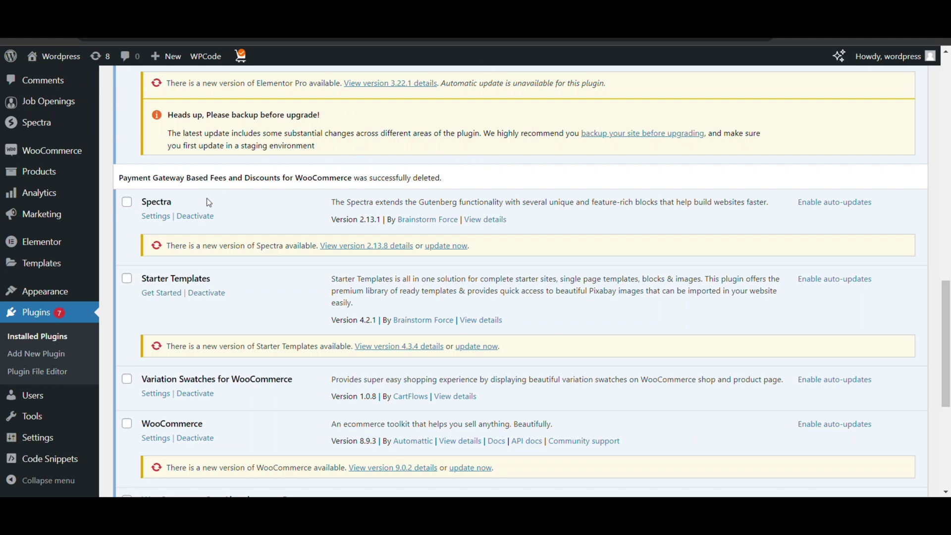
Step: Go from Installed Plugins to Plugins > Add New Plugin and focus the plugin search
scroll(207, 202, "up", 15)
scroll(106, 142, "up", 5)
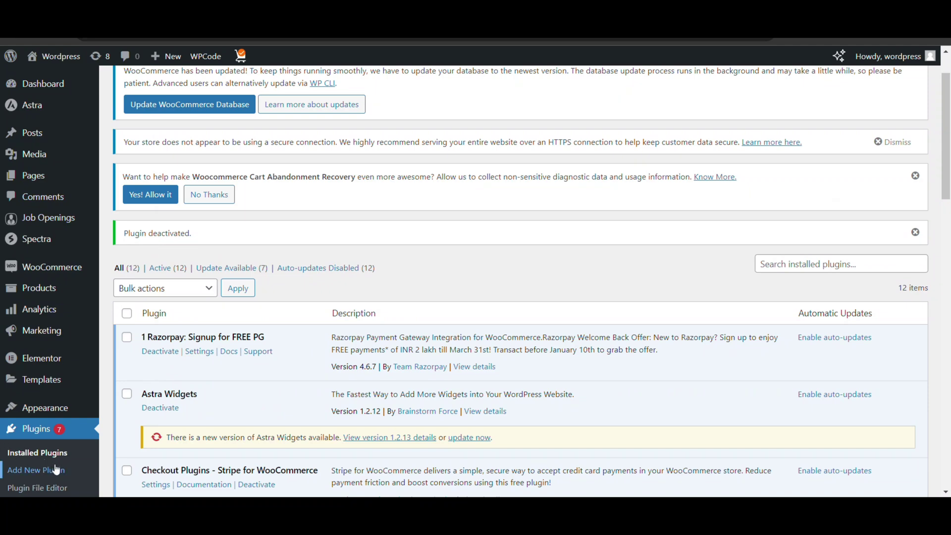
left_click(82, 463)
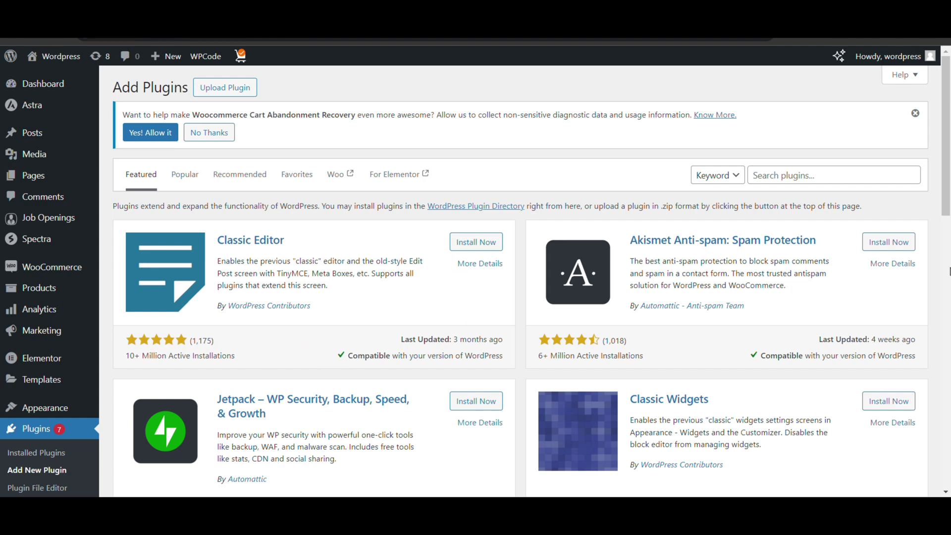
left_click(854, 182)
Step: Search for 'Payment Gateway Based Fees and Discounts for WooCommerce' and install that plugin
key("ctrl+v")
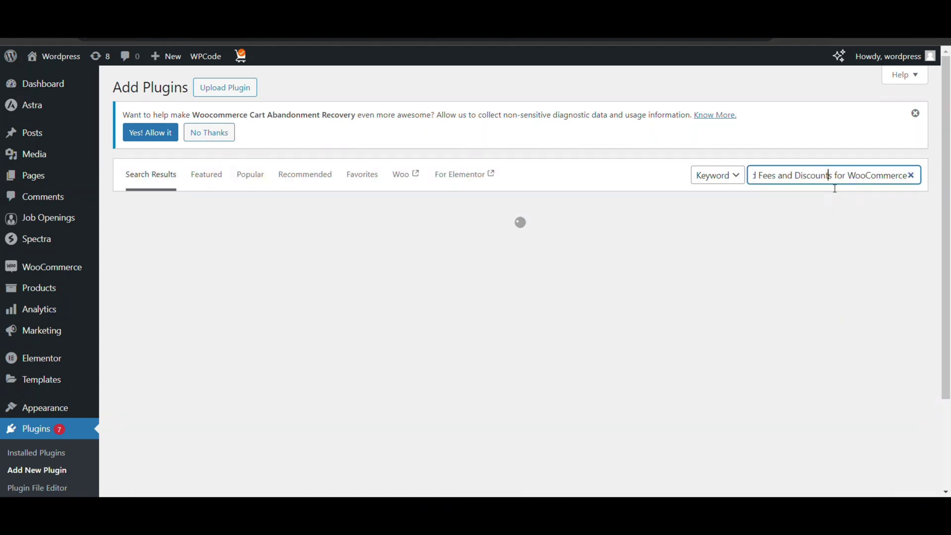
key("Left")
key("Left")
key("Left")
key("Left")
key("Left")
key("Left")
key("Left")
key("Left")
key("Left")
key("Left")
key("Left")
key("Left")
key("Left")
key("Left")
key("Left")
key("Left")
key("Left")
key("Left")
key("Left")
key("Left")
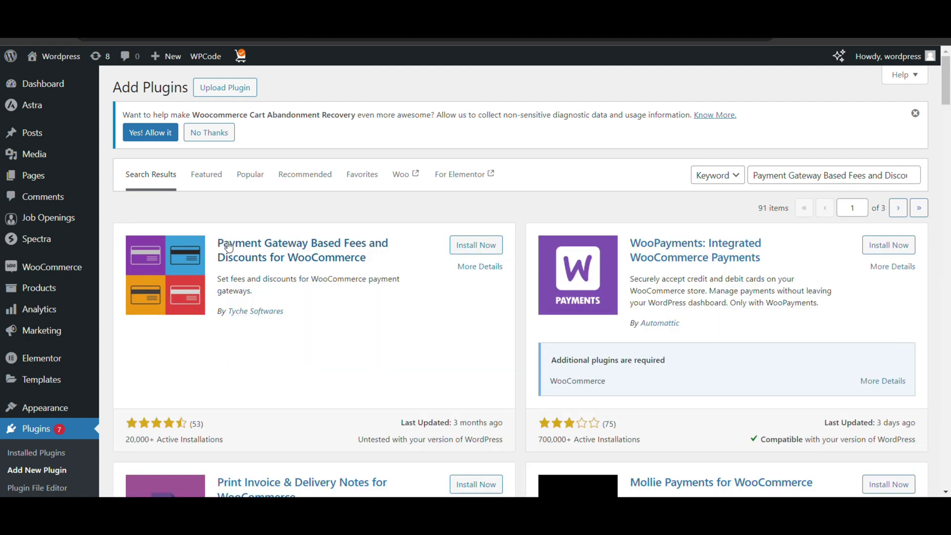
left_click_drag(216, 242, 391, 262)
triple_click(391, 262)
left_click(379, 258)
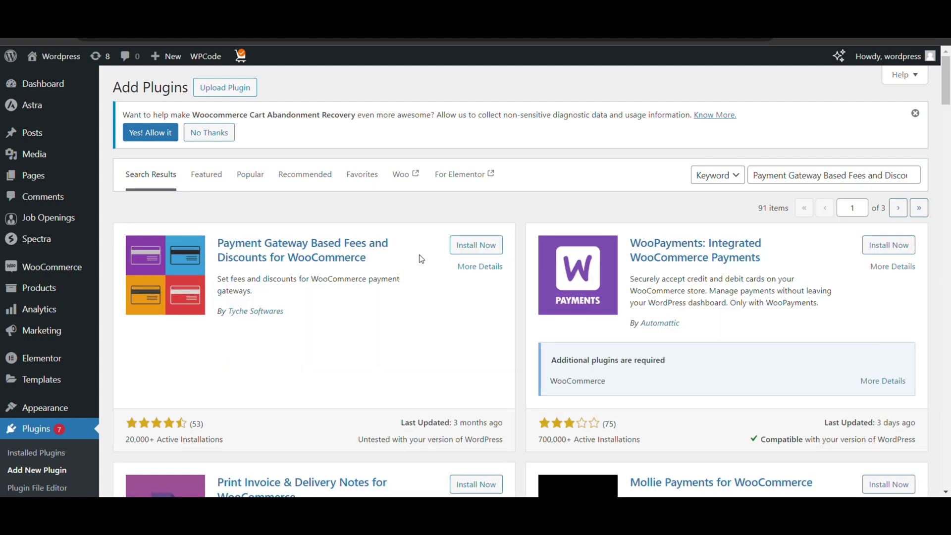
left_click(476, 246)
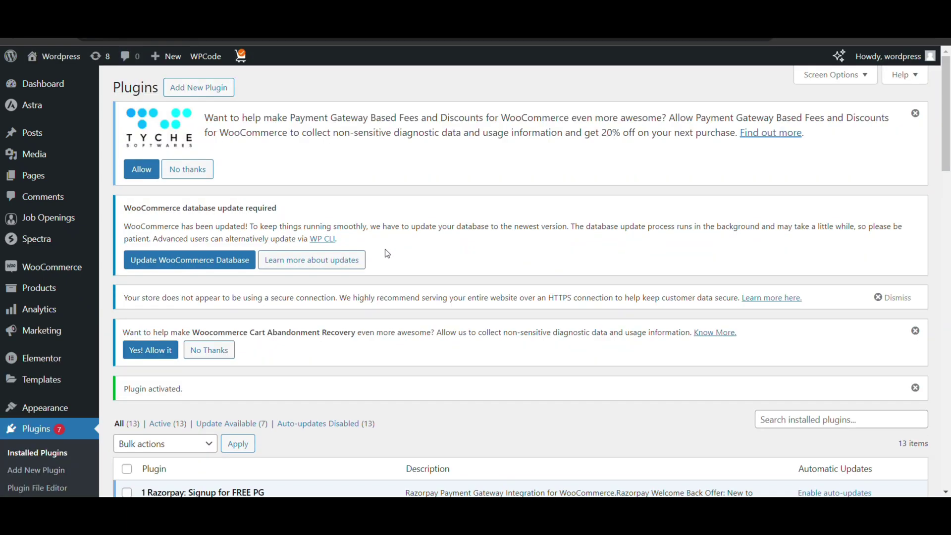
Step: Open WooCommerce > Settings from the admin sidebar
scroll(107, 264, "down", 3)
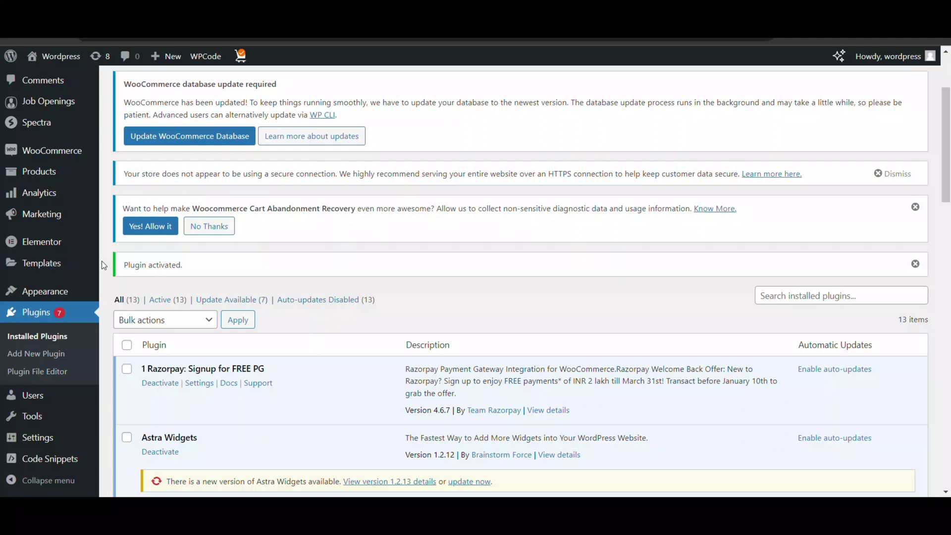
scroll(44, 274, "up", 2)
scroll(43, 274, "up", 1)
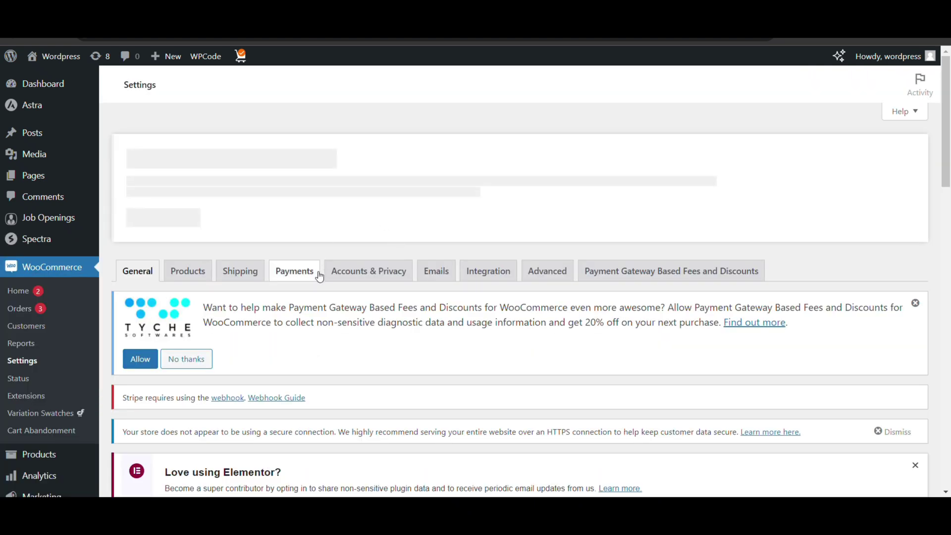
left_click(320, 276)
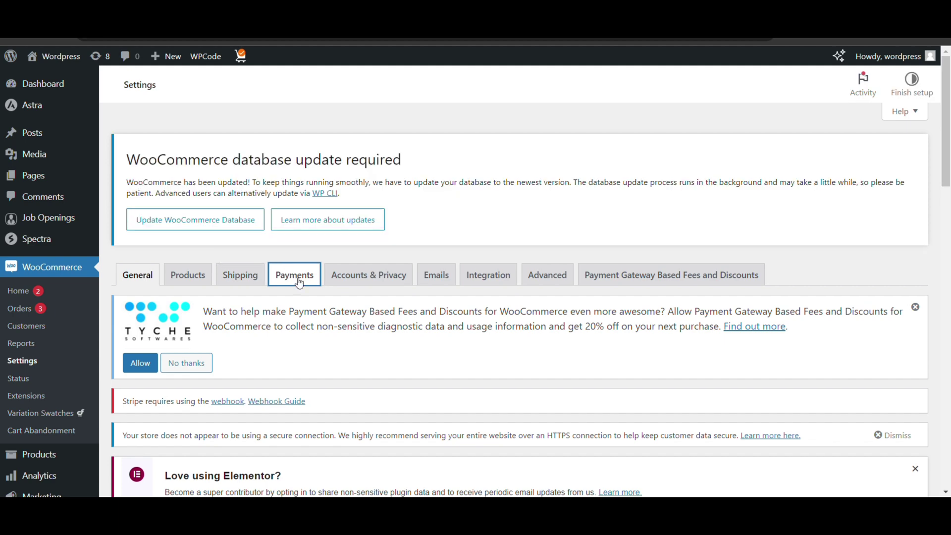
Step: Open the Razorpay gateway's settings from the Payments list
scroll(302, 278, "down", 10)
scroll(317, 277, "down", 15)
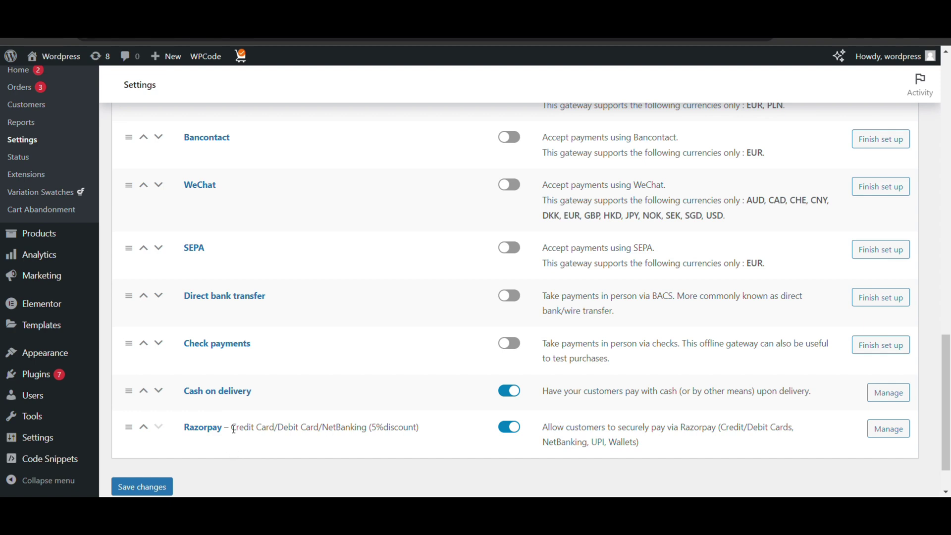
left_click_drag(237, 430, 436, 427)
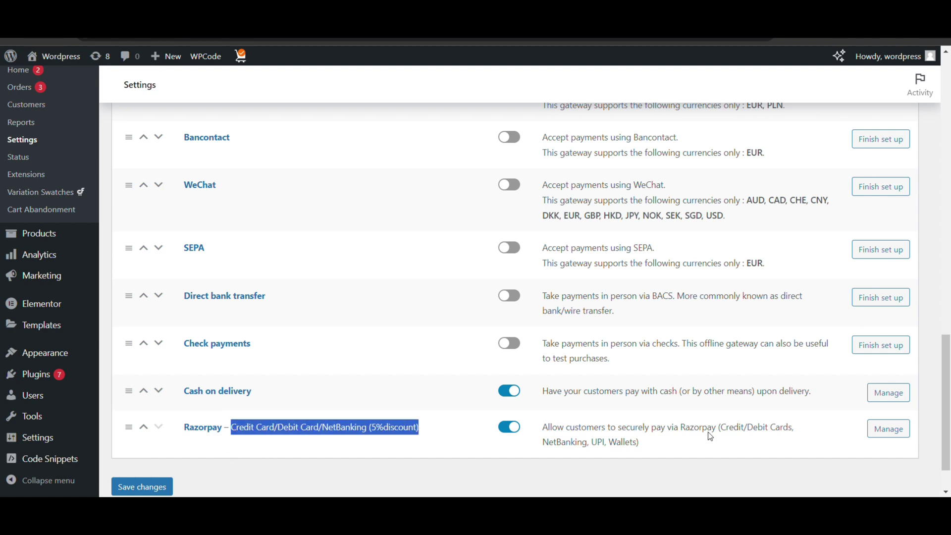
left_click(903, 440)
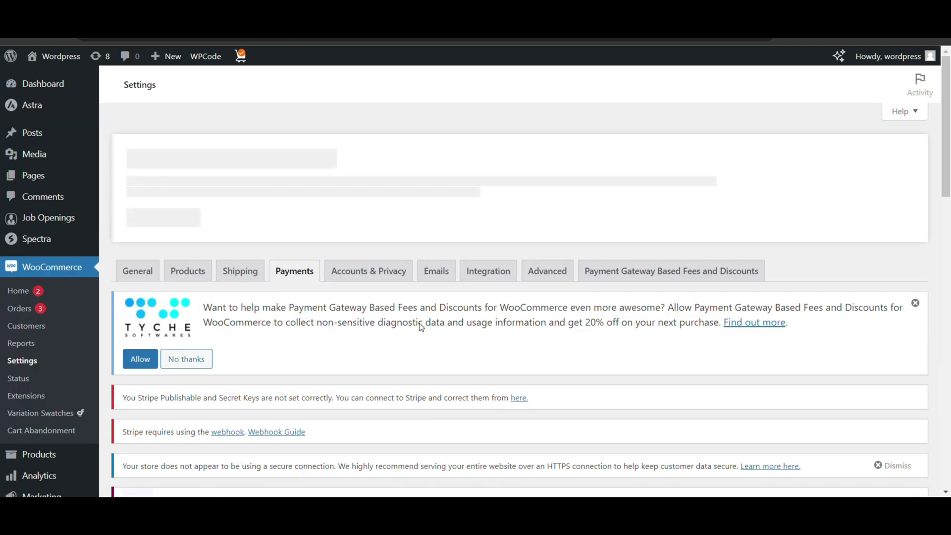
Step: Add a space after '5%' so the title reads 'Credit Card/Debit Card/NetBanking (5% discount)', and save
scroll(441, 259, "down", 6)
scroll(441, 260, "down", 7)
left_click(467, 155)
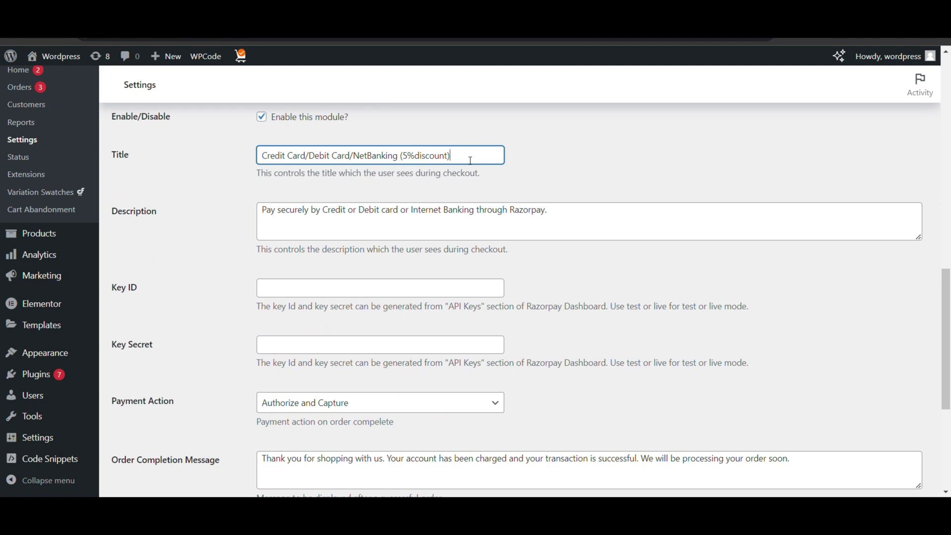
left_click_drag(476, 161, 391, 161)
left_click(420, 163)
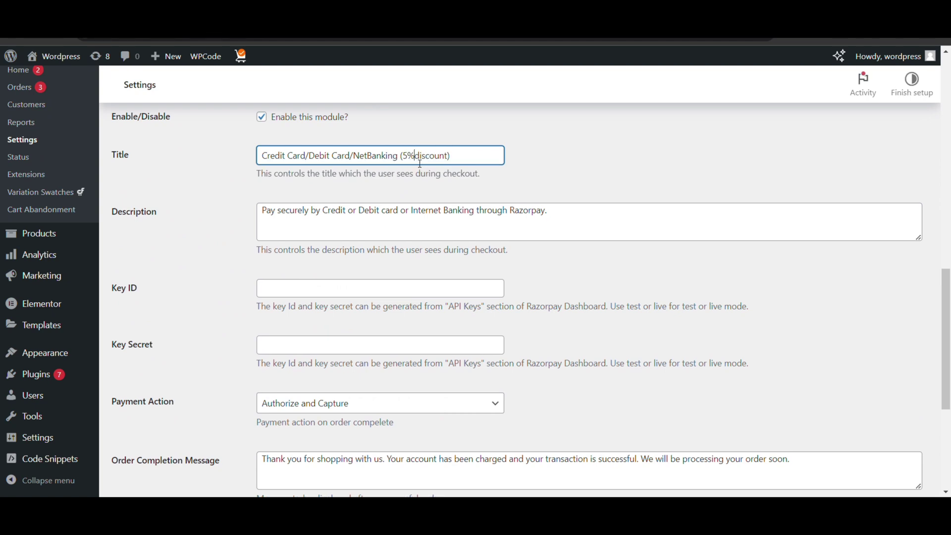
scroll(420, 163, "down", 5)
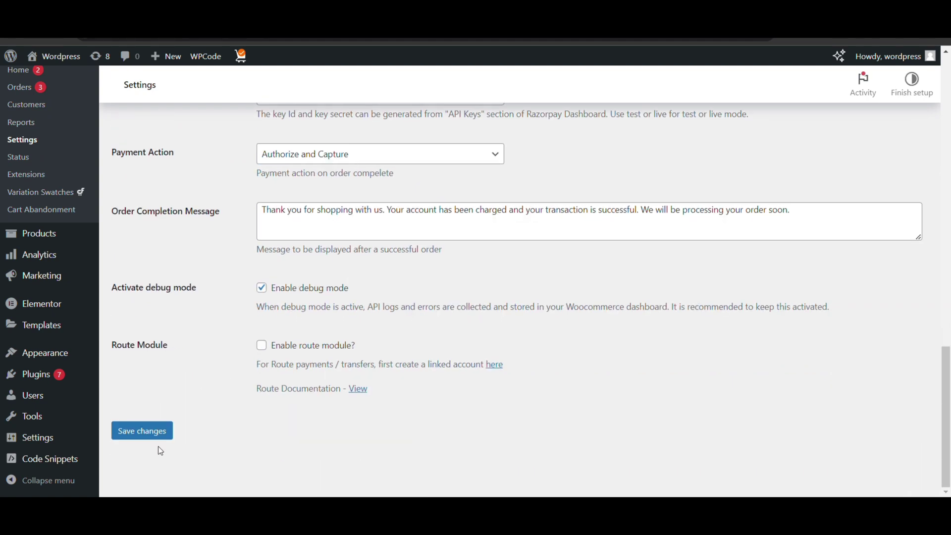
left_click(158, 432)
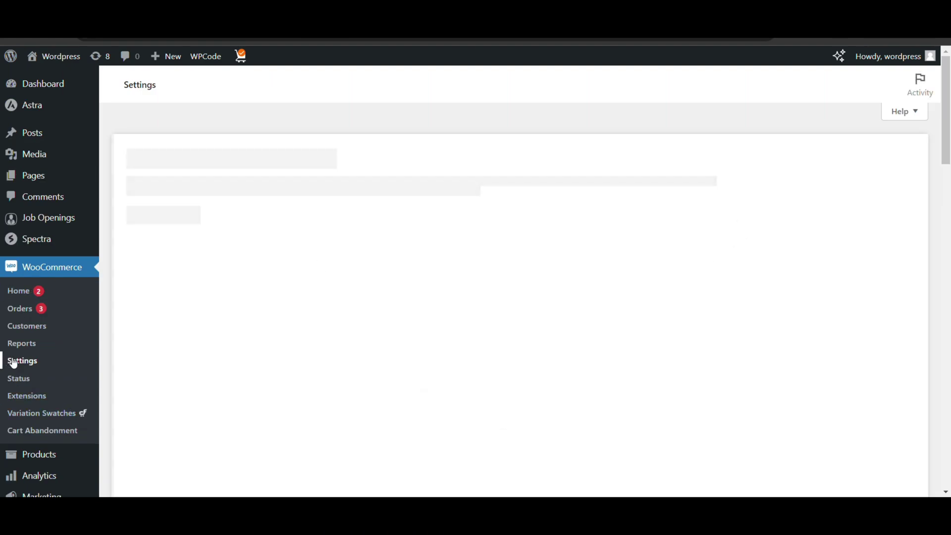
Step: Save the fees plugin's General settings with the plugin enabled and per-product fees left off
left_click(686, 274)
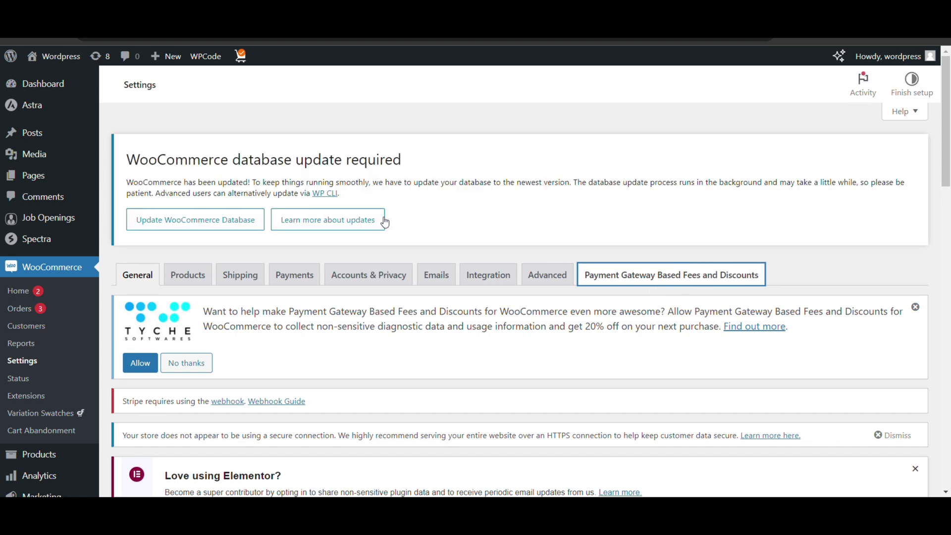
scroll(293, 213, "down", 5)
scroll(291, 212, "down", 5)
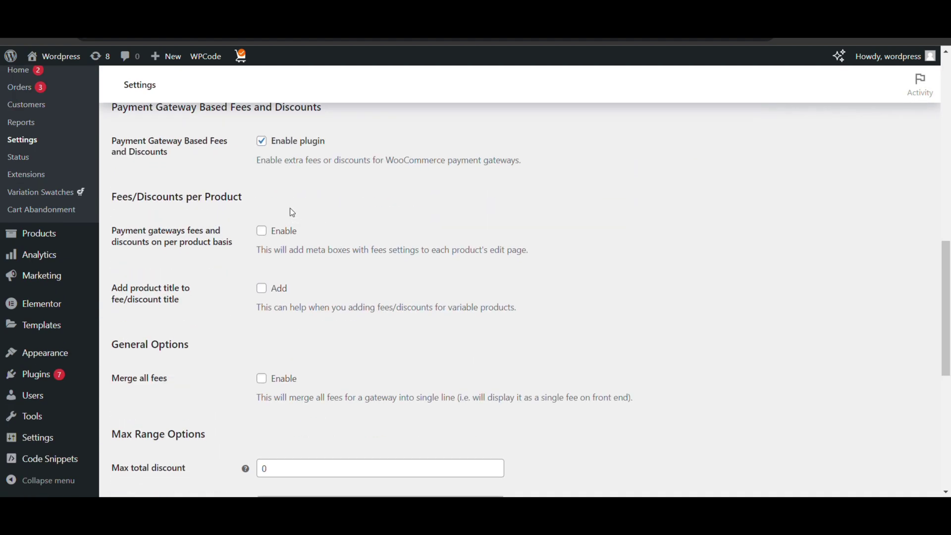
scroll(289, 169, "up", 3)
left_click_drag(307, 270, 273, 272)
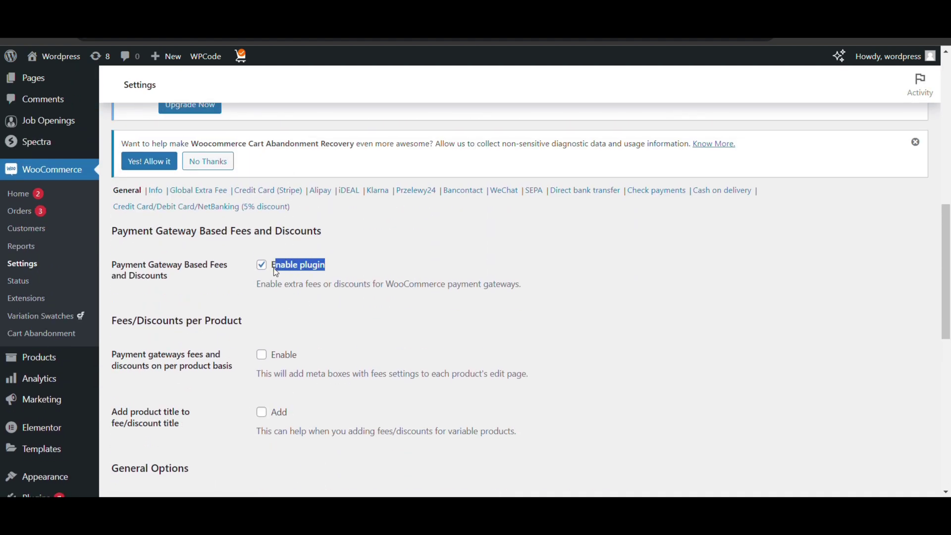
scroll(291, 265, "down", 1)
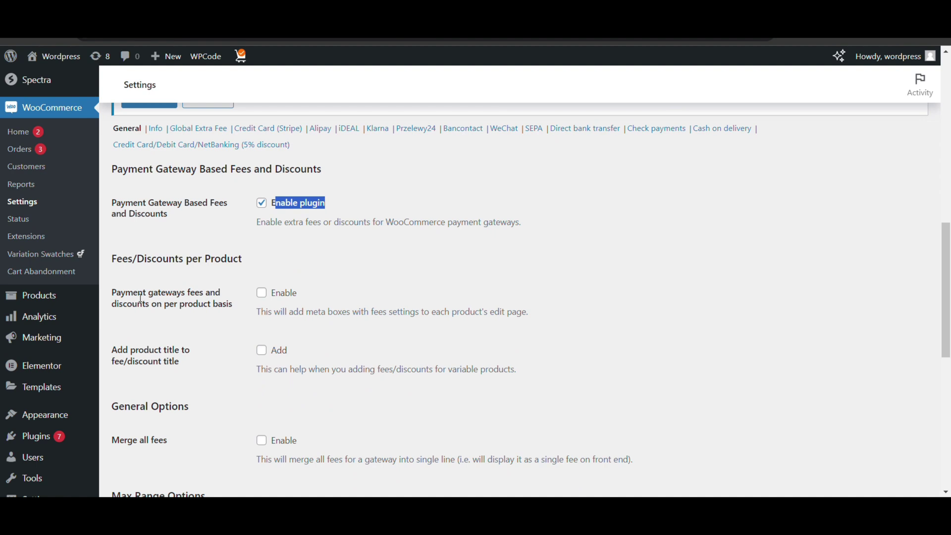
left_click_drag(113, 293, 248, 308)
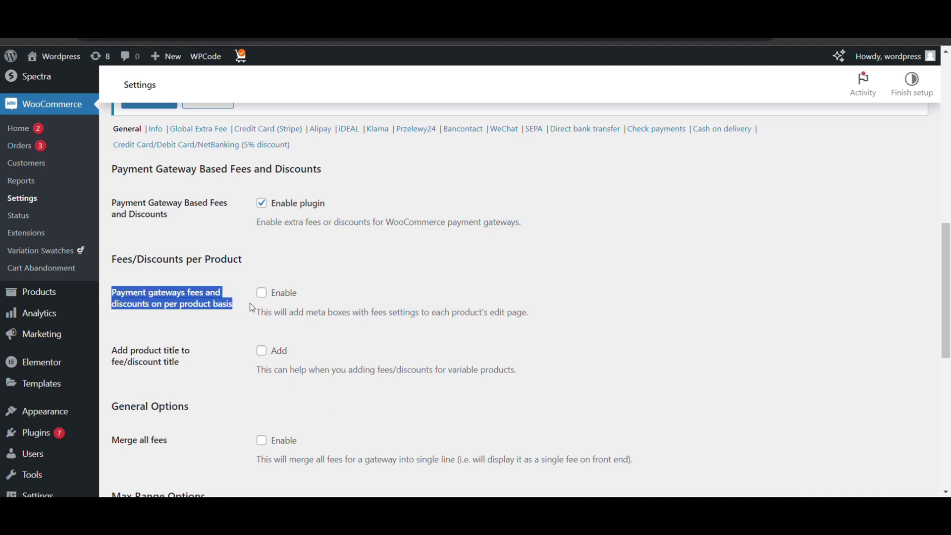
left_click(264, 295)
left_click(262, 293)
left_click_drag(258, 313, 556, 313)
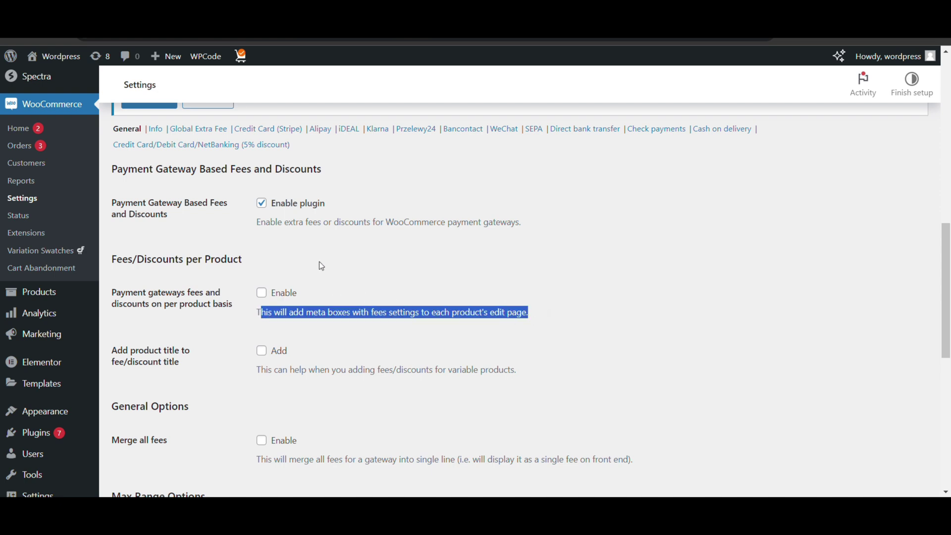
scroll(325, 259, "down", 9)
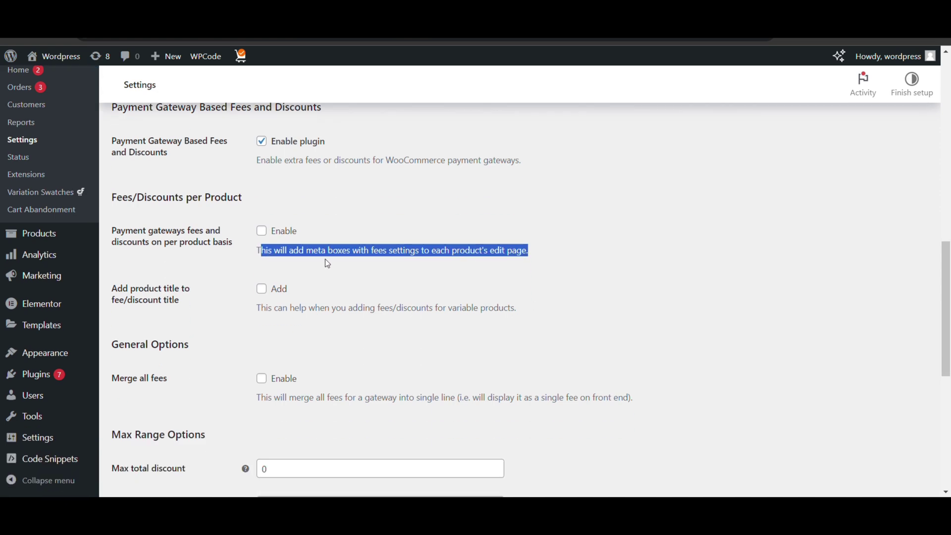
left_click(155, 431)
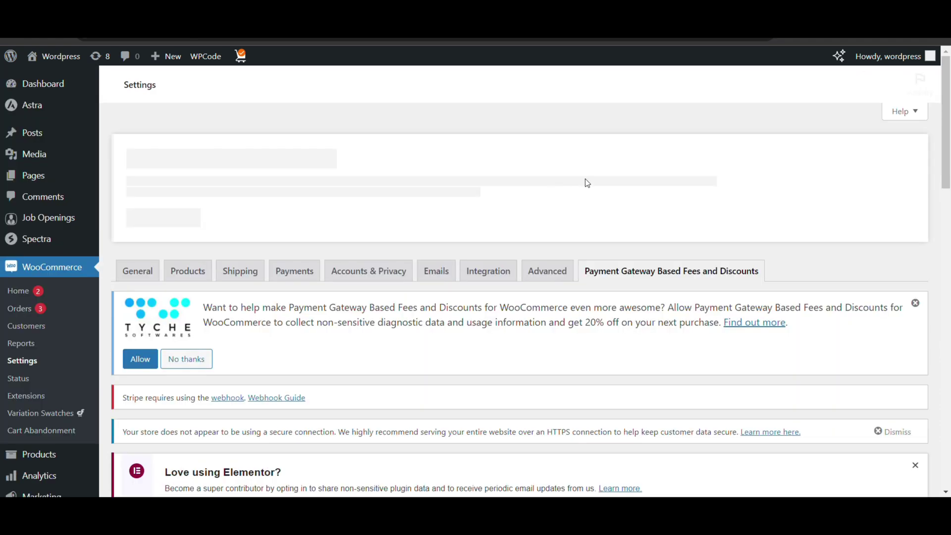
Step: Open the Credit Card/Debit Card/NetBanking (5% discount) gateway's fee section
scroll(505, 310, "down", 7)
scroll(505, 310, "down", 5)
scroll(308, 217, "up", 3)
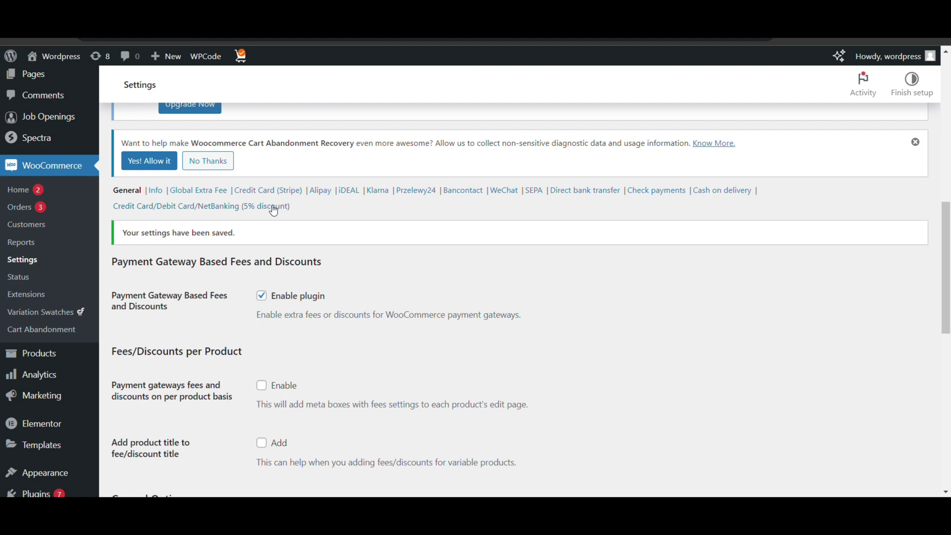
left_click(217, 210)
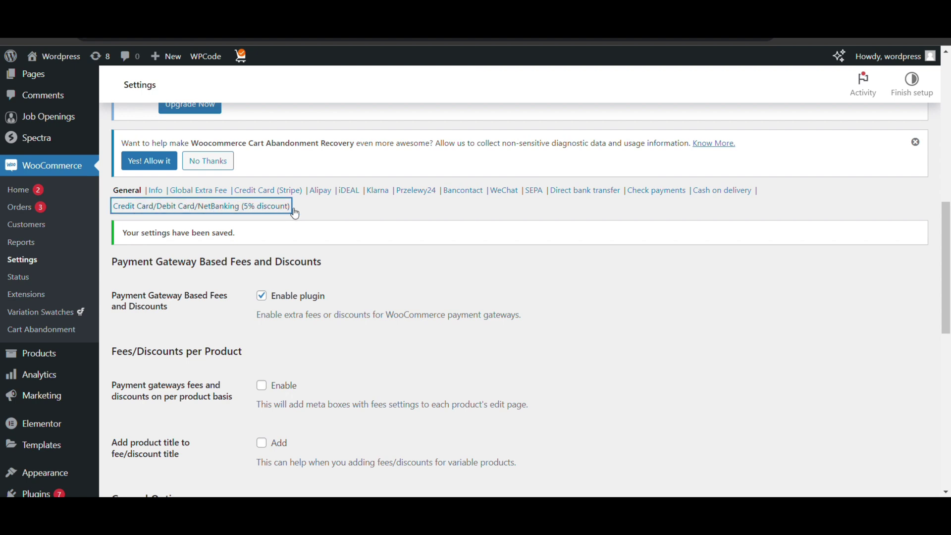
Step: Enable the gateway fee, titled 'Prepaid Discount', with Percent as the fee type
scroll(248, 223, "down", 4)
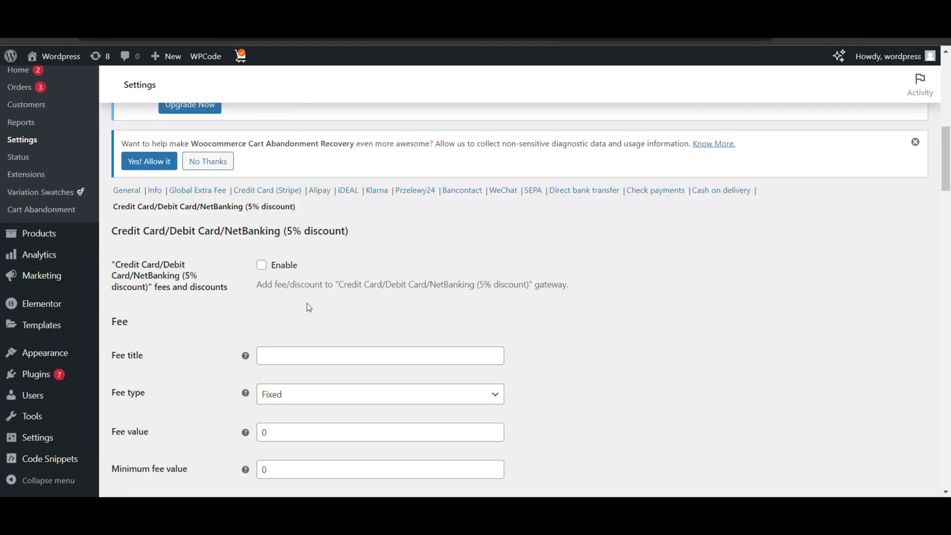
left_click(262, 265)
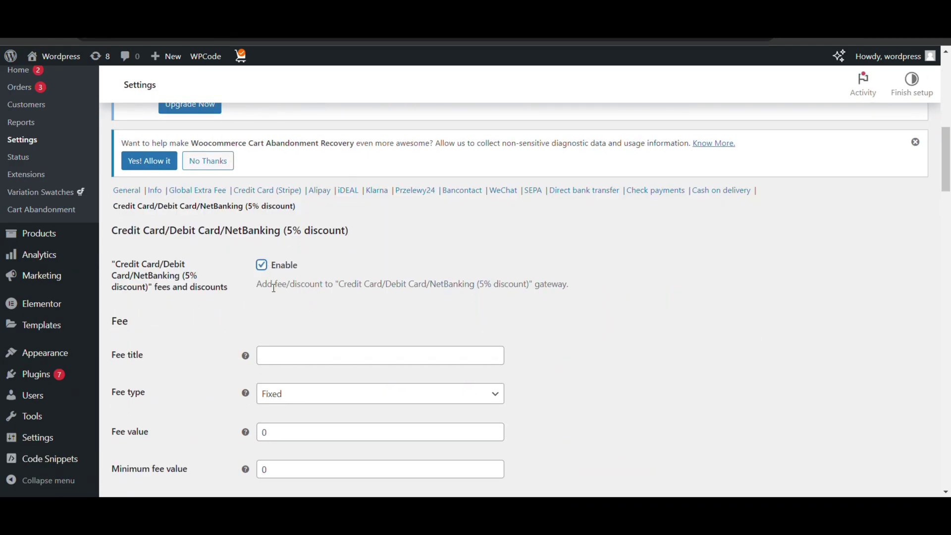
left_click(290, 357)
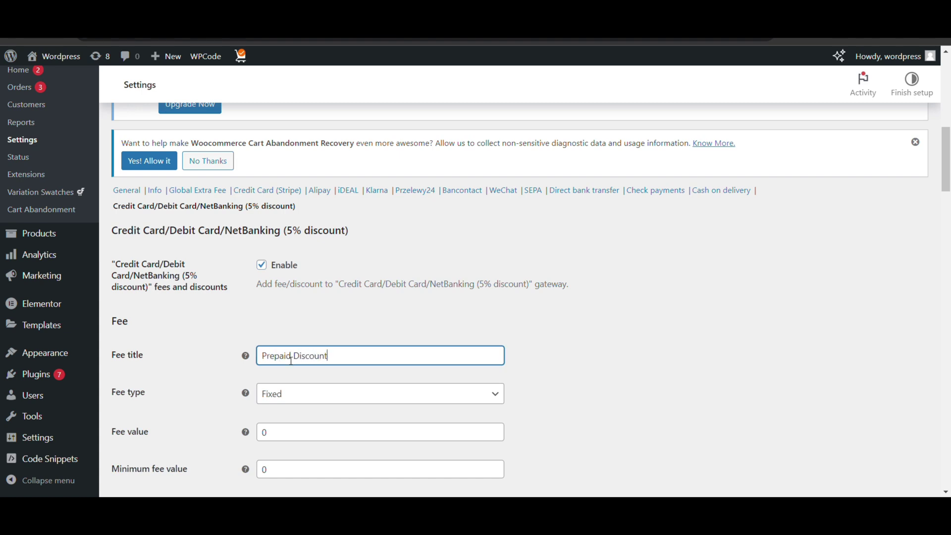
scroll(278, 347, "down", 3)
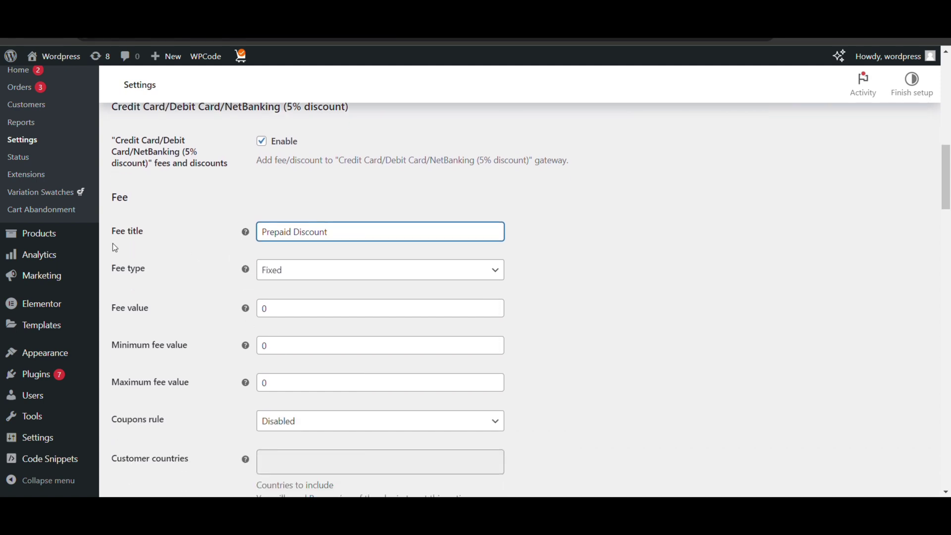
left_click(322, 272)
left_click(315, 303)
Step: Set the fee value to -5 and the maximum fee value to -0.0001
left_click(273, 315)
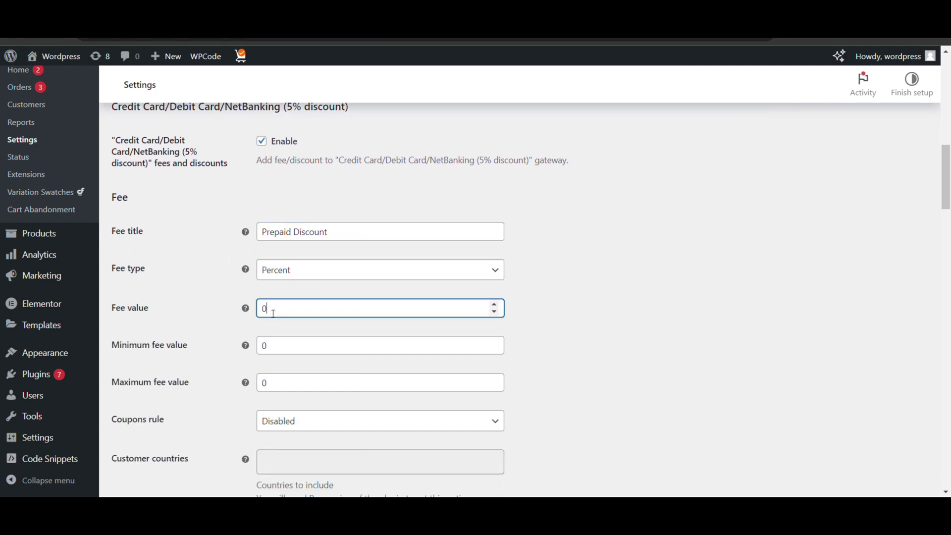
left_click(291, 349)
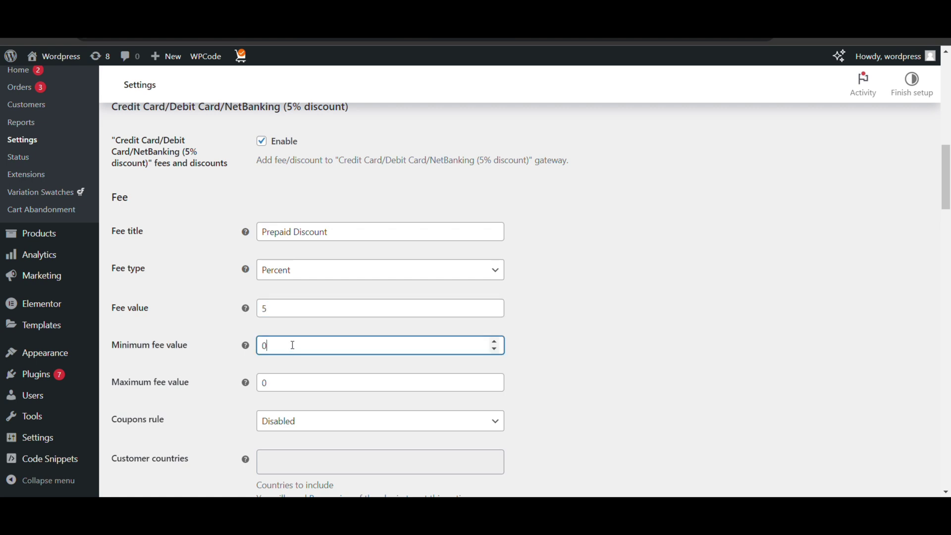
left_click(299, 382)
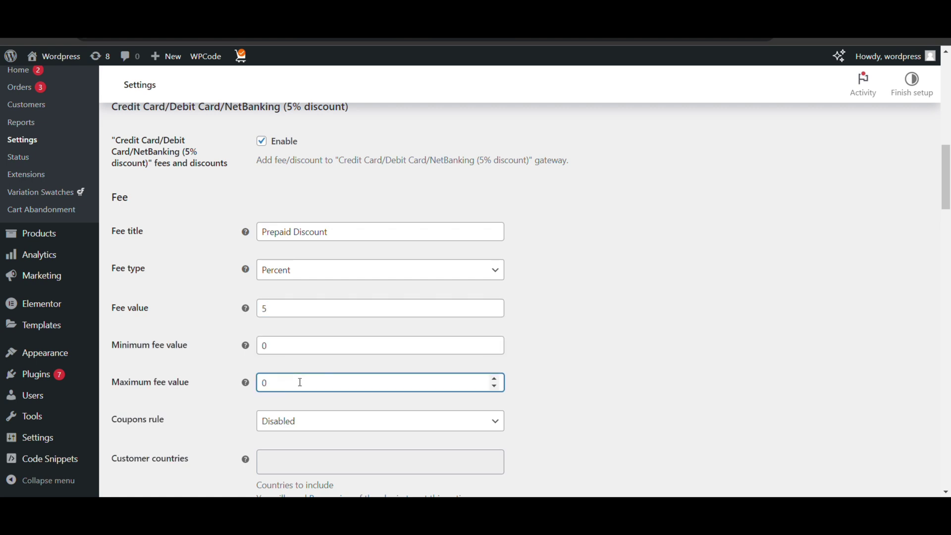
scroll(300, 383, "down", 3)
key("BackSpace")
type("-0.0001")
scroll(276, 341, "up", 3)
left_click(268, 311)
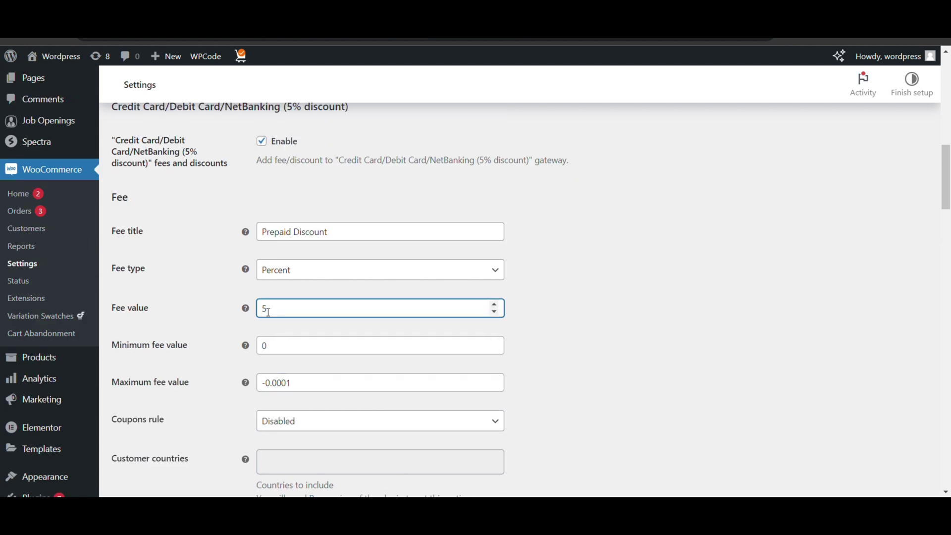
type("-")
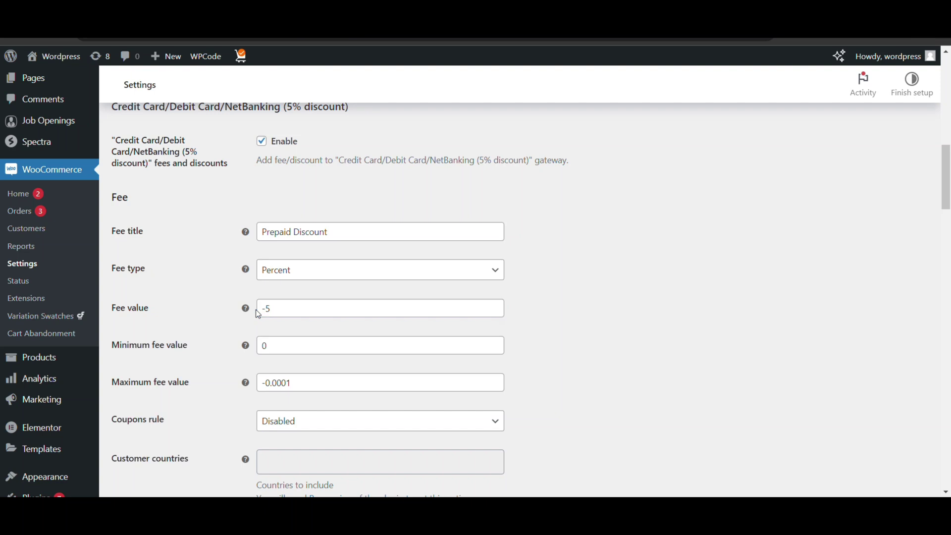
left_click(276, 315)
left_click_drag(264, 314, 281, 313)
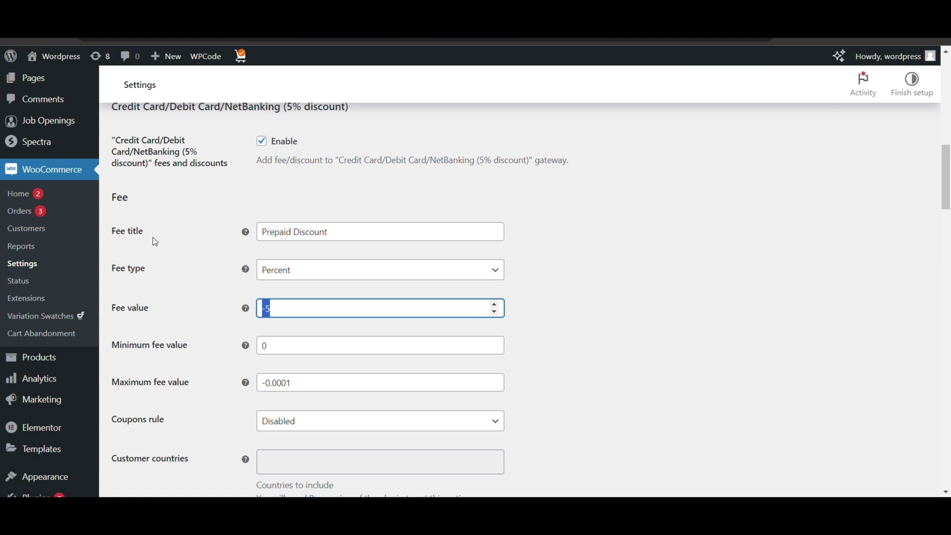
left_click(272, 312)
Step: Clear the Maximum fee value field
scroll(246, 253, "down", 7)
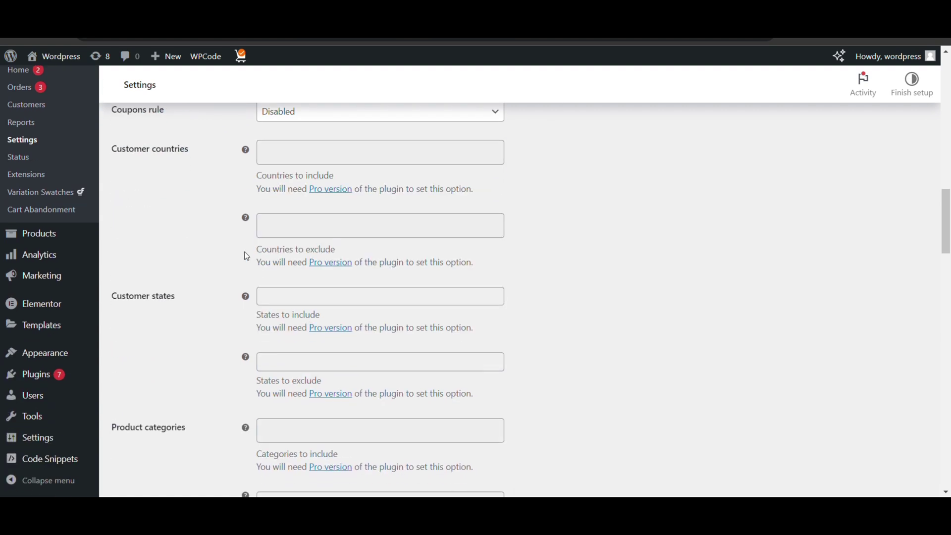
scroll(298, 254, "up", 5)
left_click(307, 263)
key("ctrl+a")
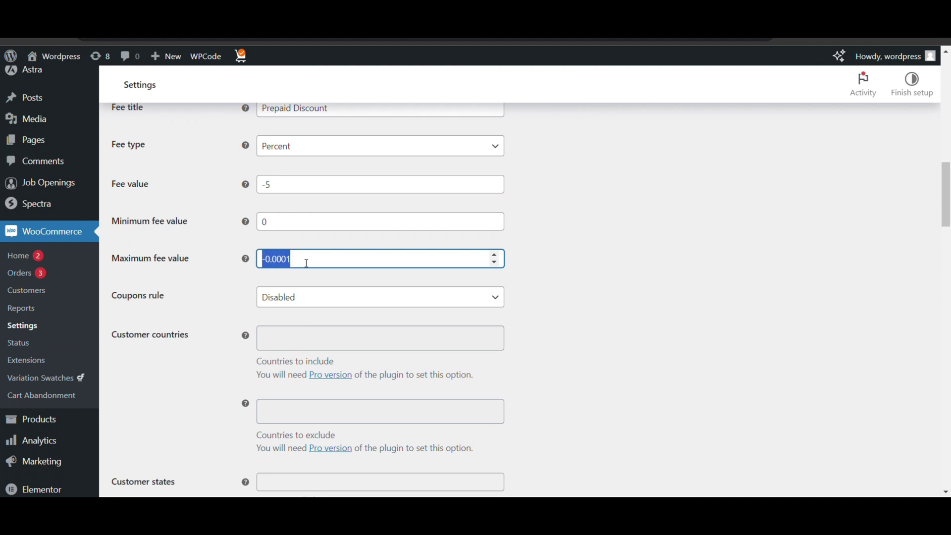
key("BackSpace")
left_click(542, 271)
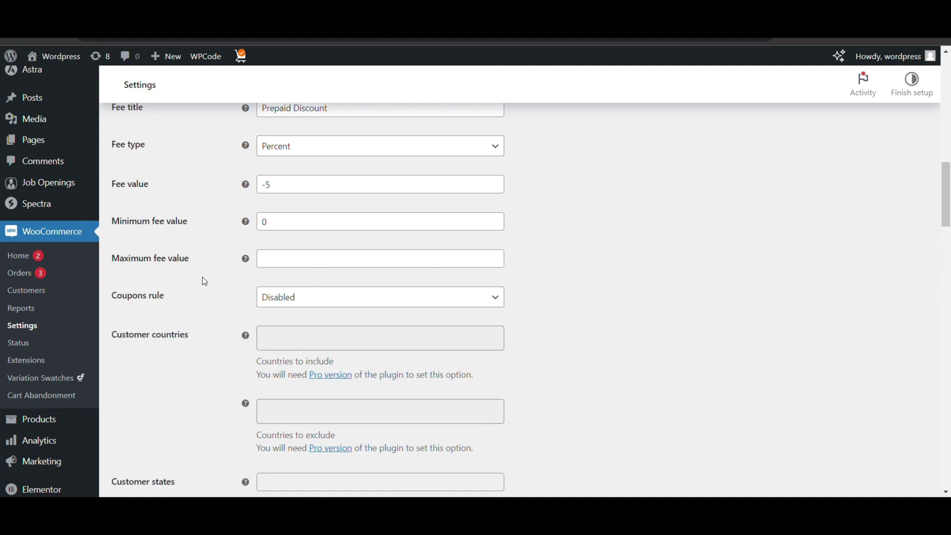
Step: Keep the calculation type as For all cart and save the gateway fee settings
scroll(217, 269, "up", 1)
scroll(219, 269, "down", 6)
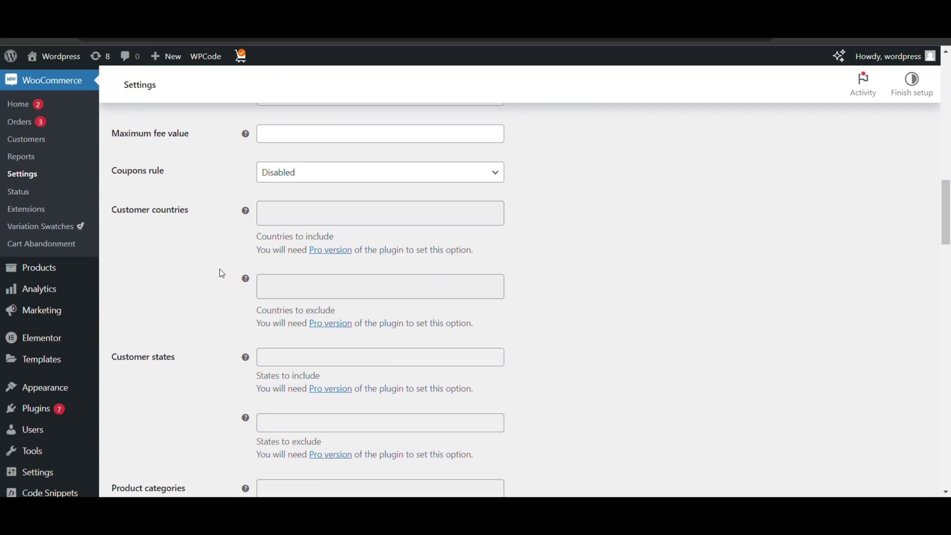
scroll(224, 272, "down", 7)
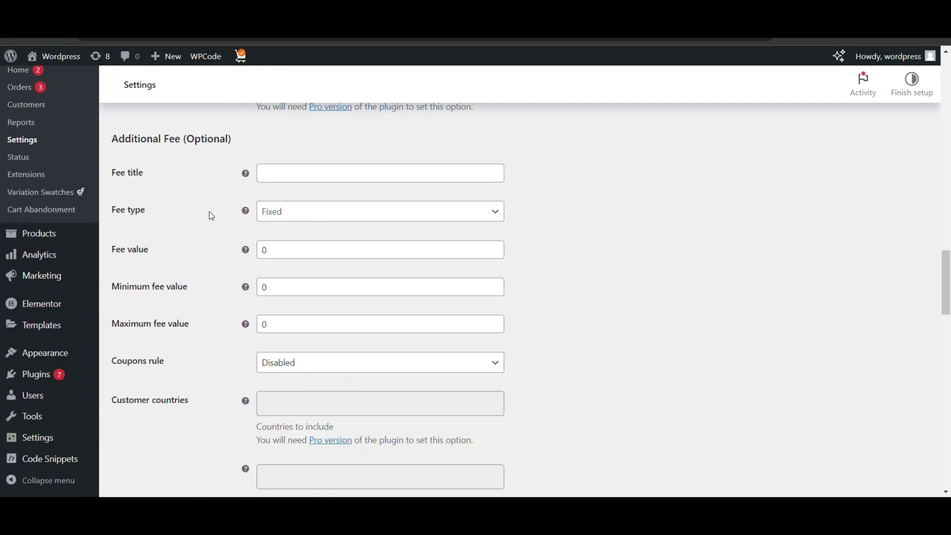
scroll(214, 214, "down", 12)
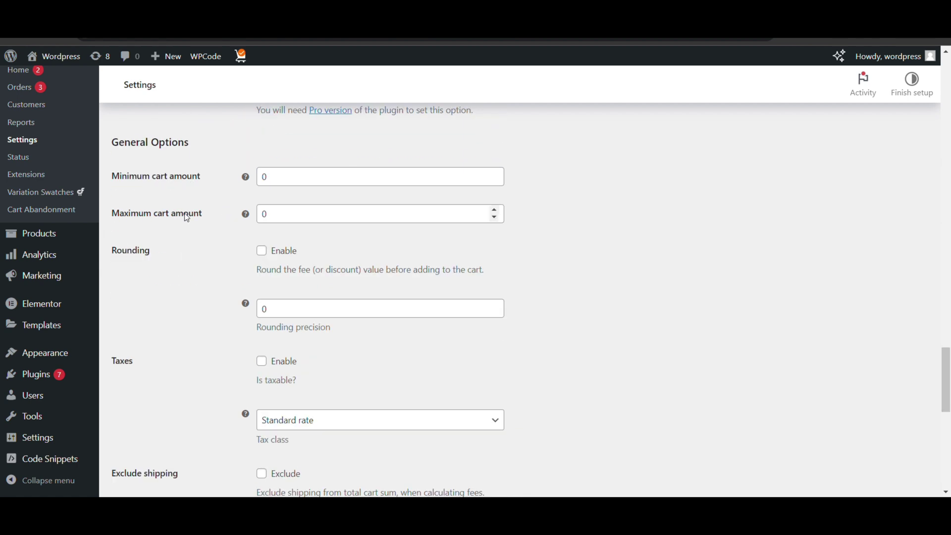
scroll(198, 285, "down", 1)
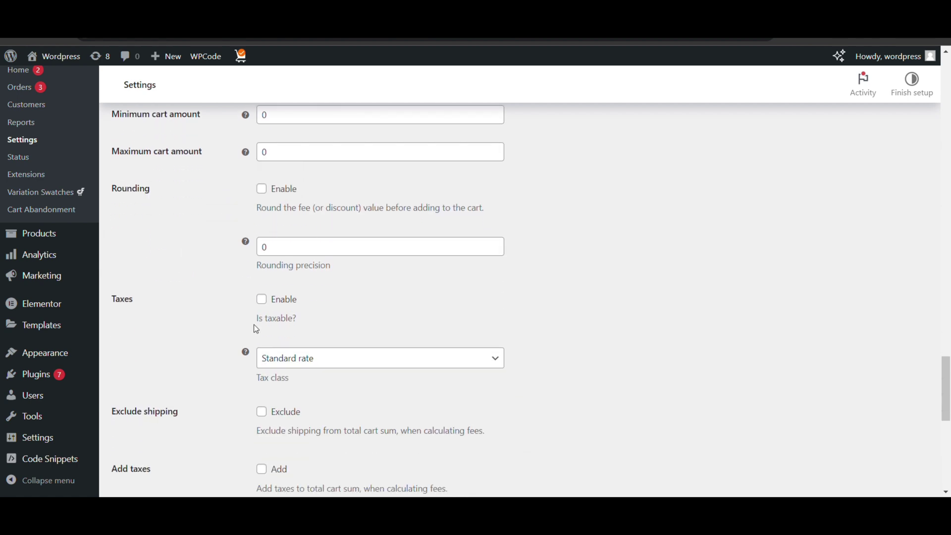
scroll(256, 327, "down", 1)
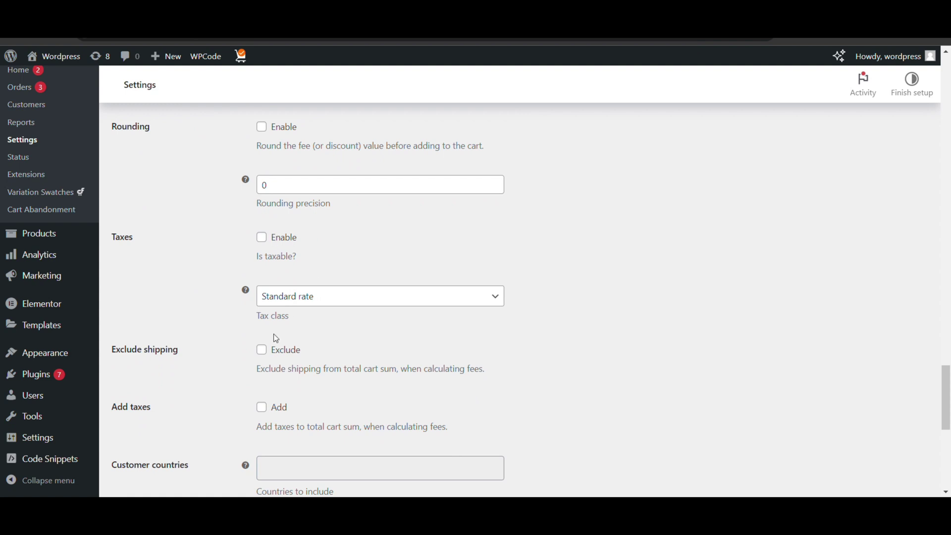
scroll(275, 336, "down", 3)
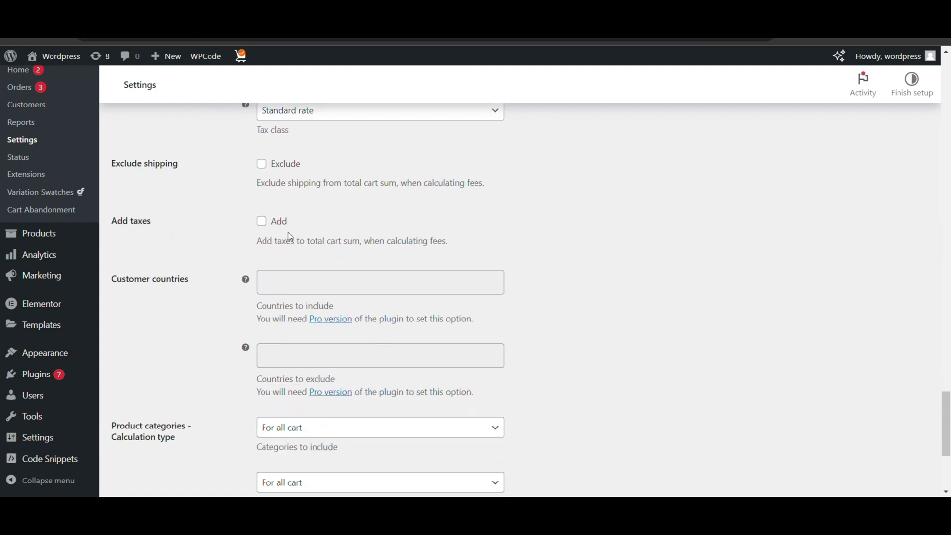
scroll(290, 236, "down", 2)
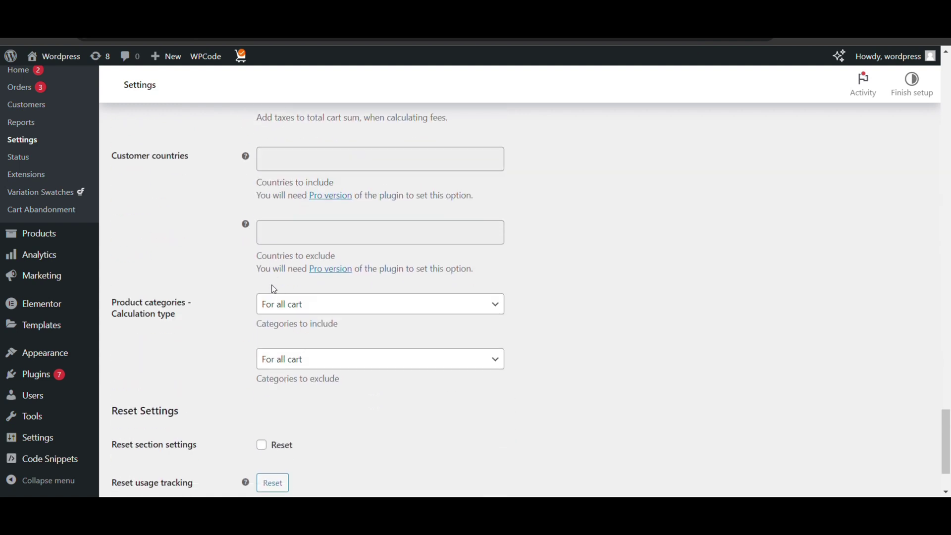
left_click(304, 307)
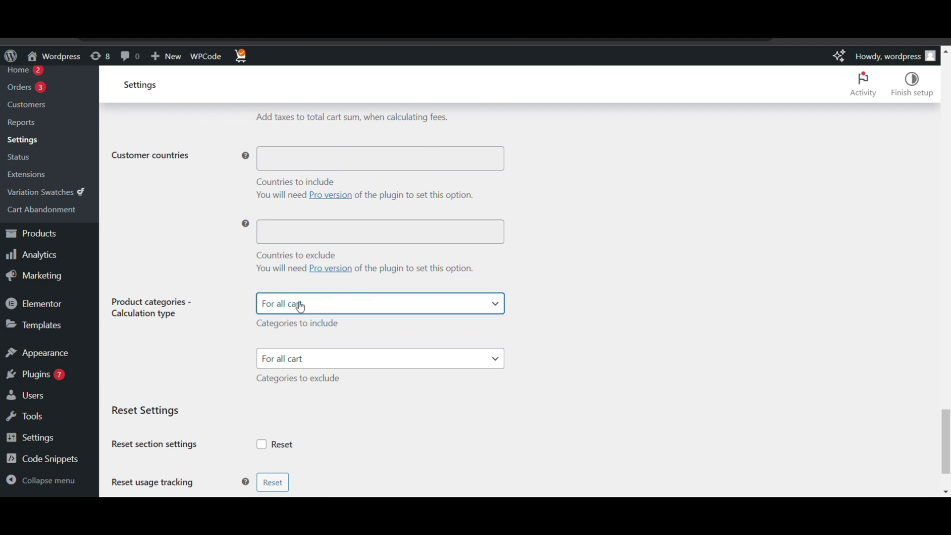
key("Down")
key("Up")
scroll(262, 328, "down", 1)
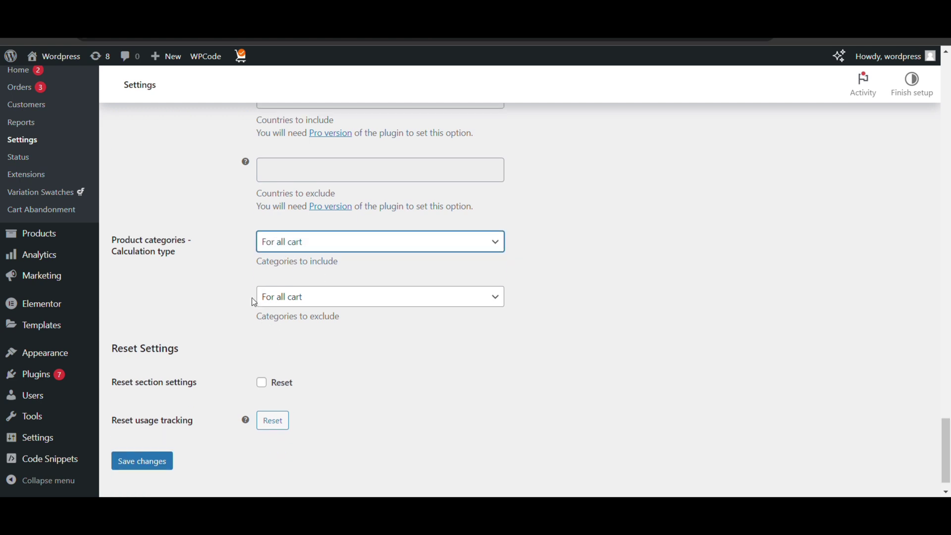
scroll(228, 324, "down", 1)
left_click(142, 432)
Step: Point out the saved -5 fee value
scroll(239, 293, "up", 10)
scroll(275, 280, "down", 5)
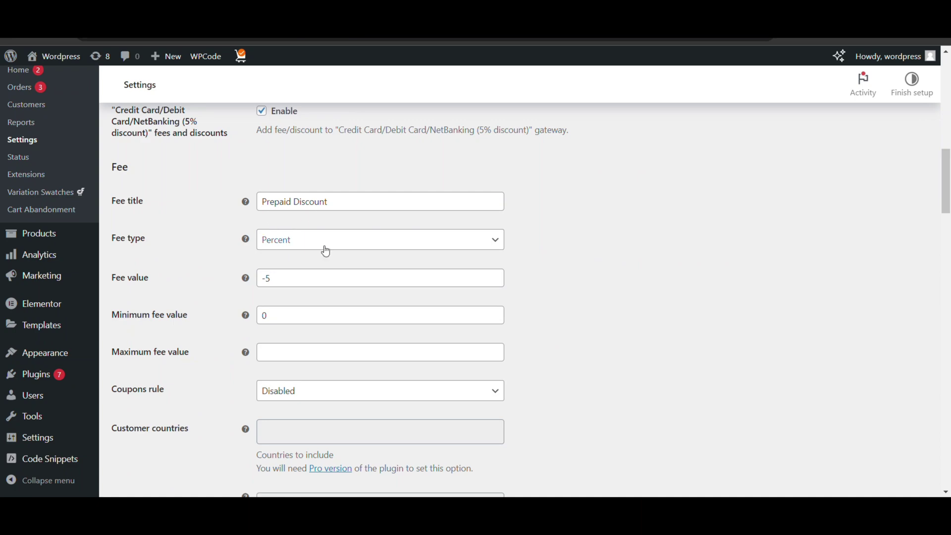
scroll(276, 282, "up", 3)
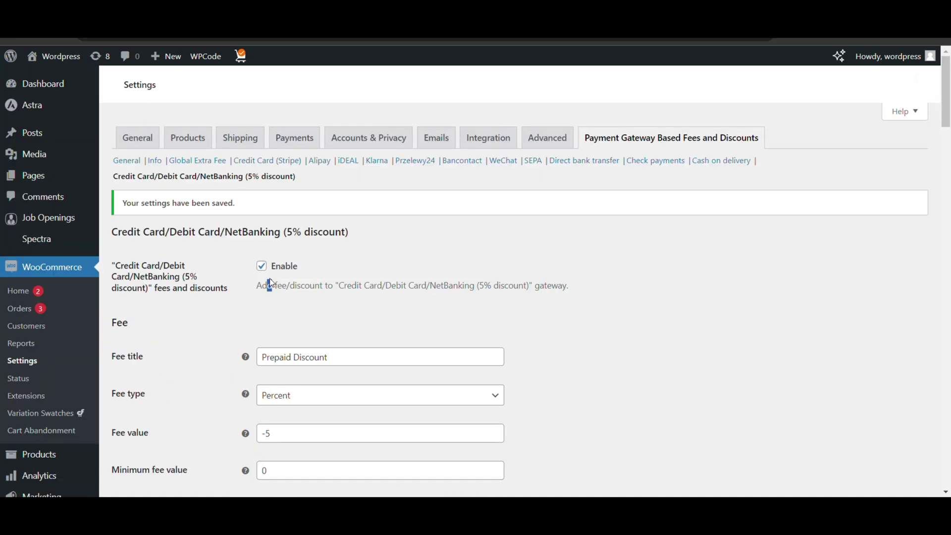
left_click_drag(272, 283, 248, 342)
scroll(321, 276, "down", 10)
left_click(329, 265)
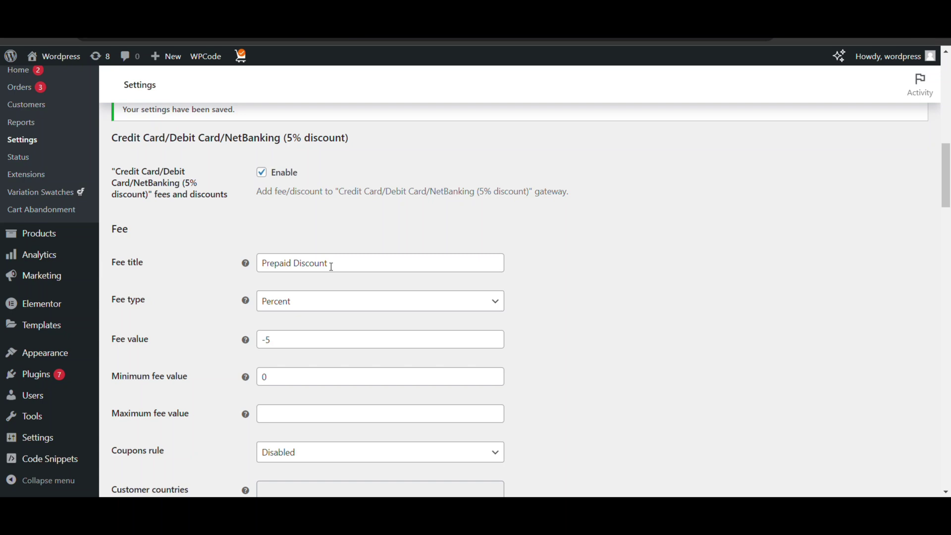
left_click_drag(287, 340, 261, 340)
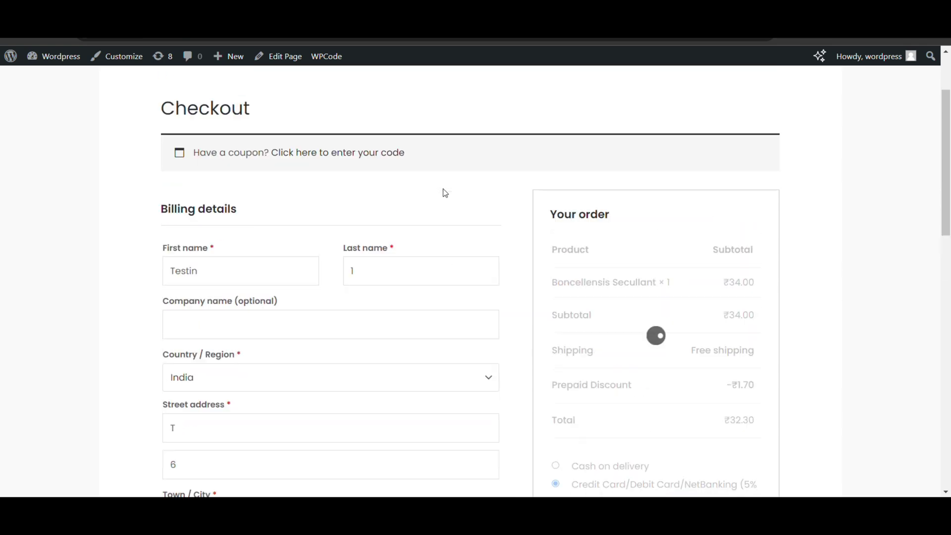
Step: Switch payment to cash on delivery, then back to the 5% discount card option
scroll(471, 194, "down", 2)
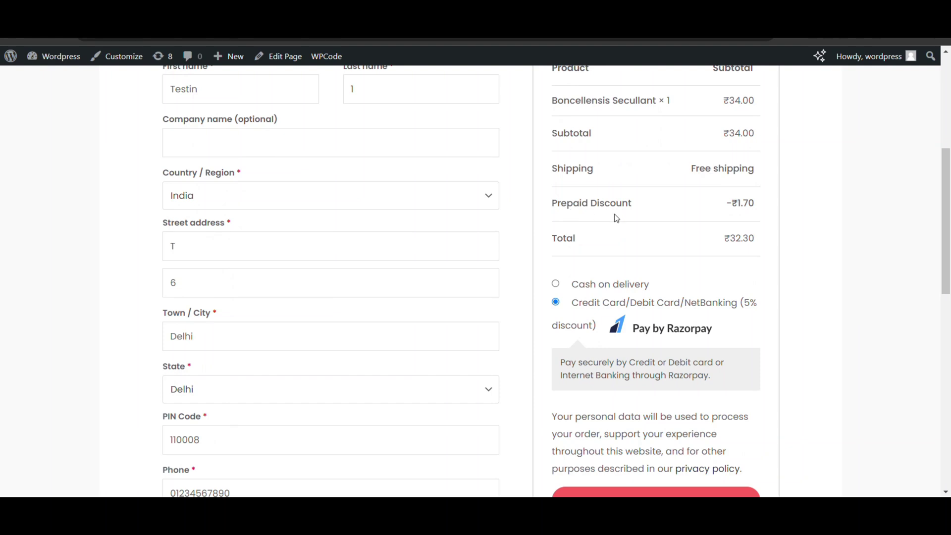
left_click(560, 285)
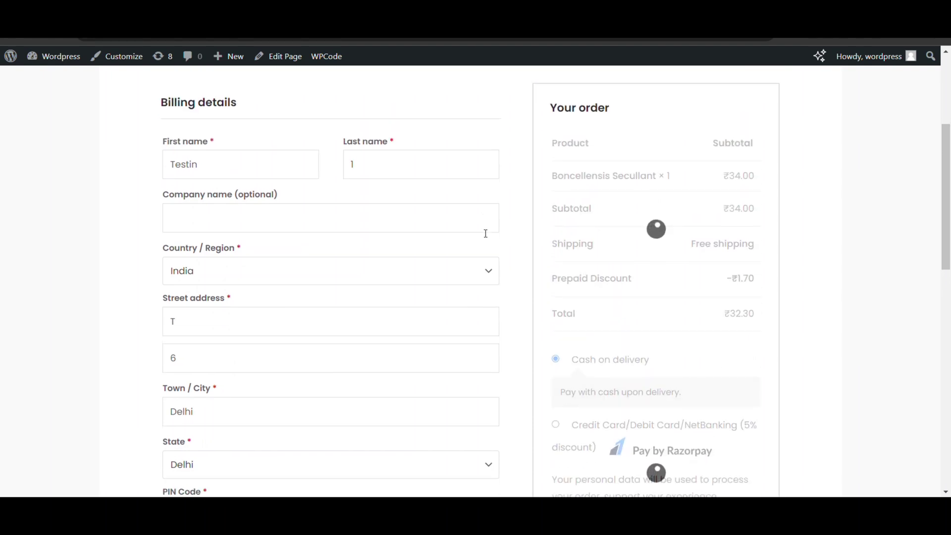
scroll(610, 246, "up", 3)
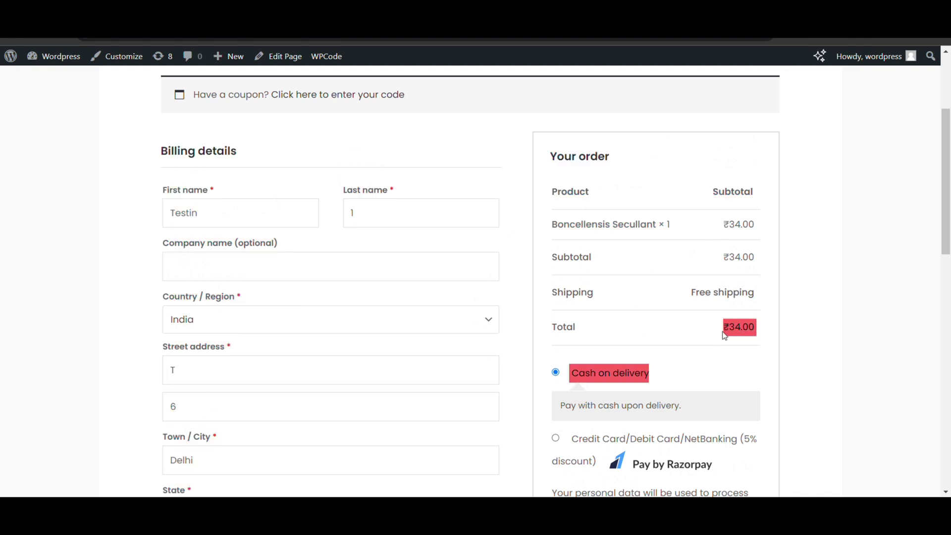
scroll(690, 309, "down", 3)
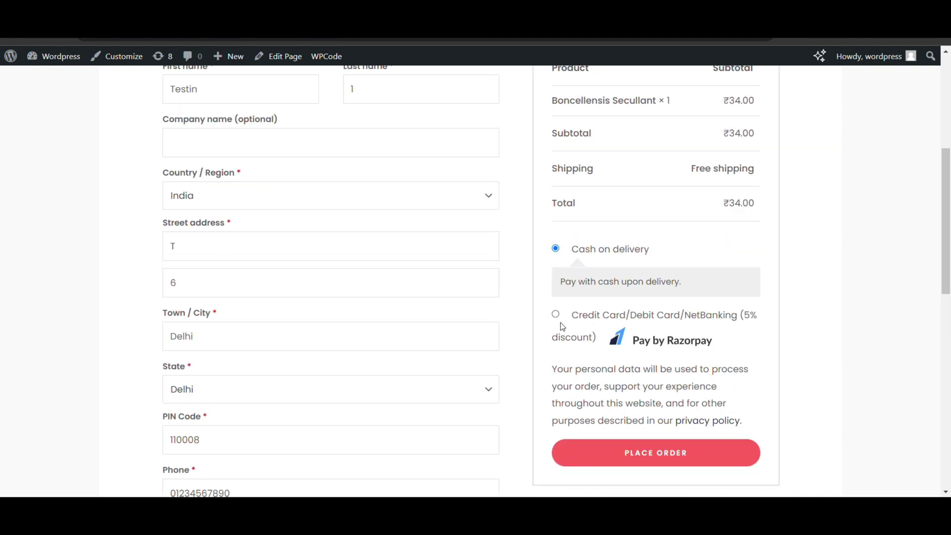
left_click_drag(572, 317, 764, 322)
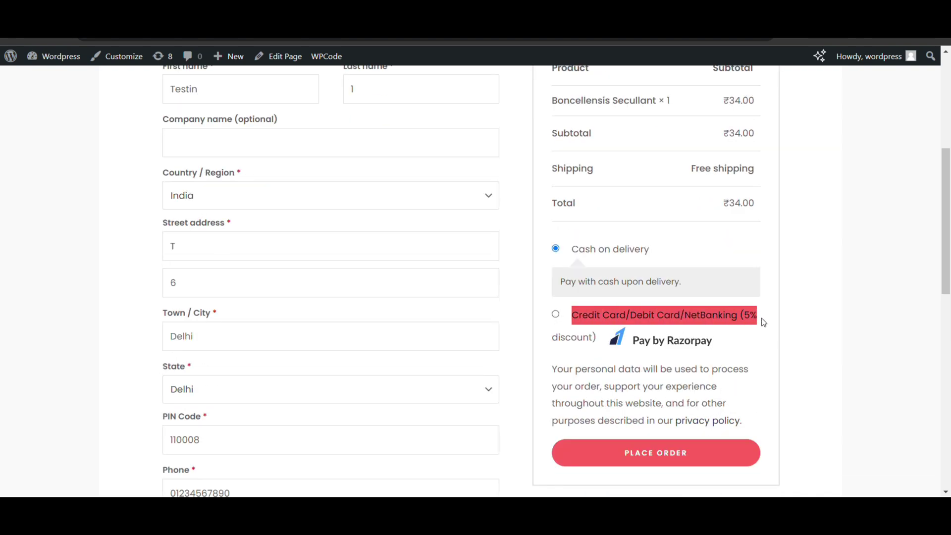
left_click(556, 314)
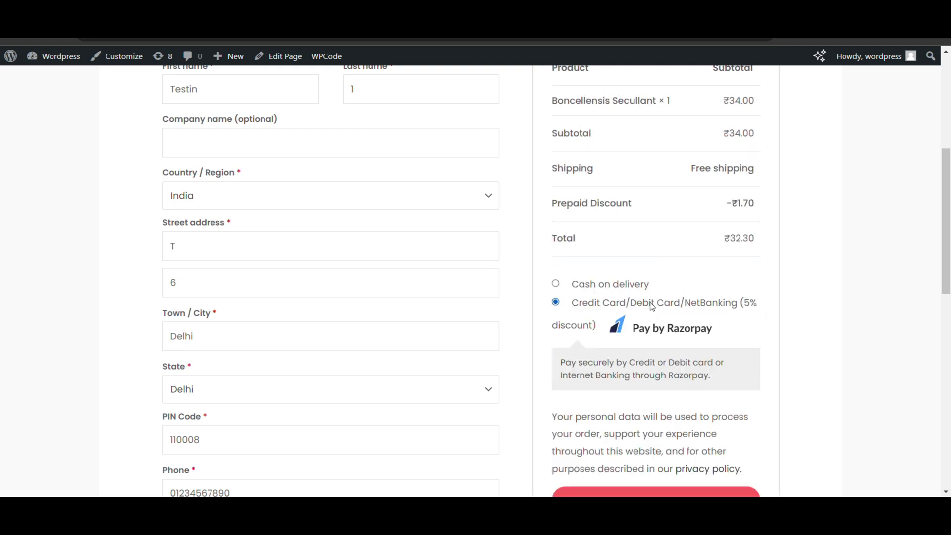
Step: Review the -₹1.70 Prepaid Discount and the ₹32.30 total in the order summary
mouse_move(543, 207)
left_mouse_down()
mouse_move(722, 186)
mouse_move(771, 206)
mouse_move(527, 208)
left_mouse_up()
left_click(764, 212)
left_click(793, 243)
left_click_drag(725, 249, 759, 248)
scroll(647, 308, "up", 5)
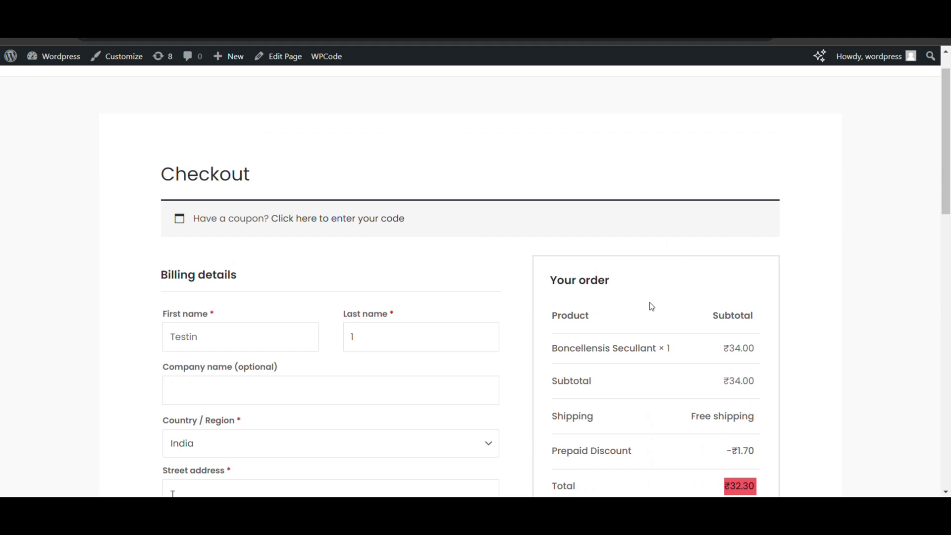
scroll(652, 306, "down", 5)
scroll(651, 305, "up", 5)
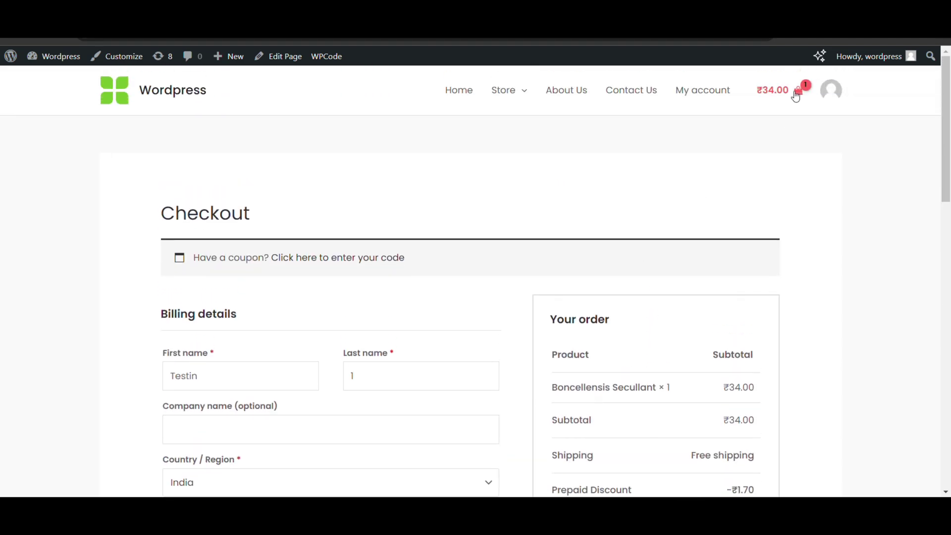
Step: Raise the Boncellensis Secullant quantity in the cart to 10 and update the cart
left_click(797, 97)
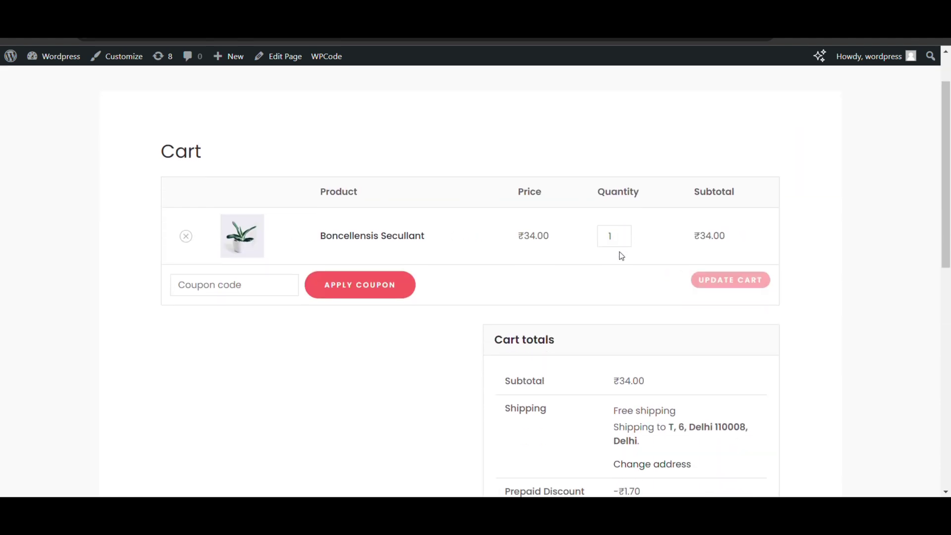
left_click(623, 233)
triple_click(623, 234)
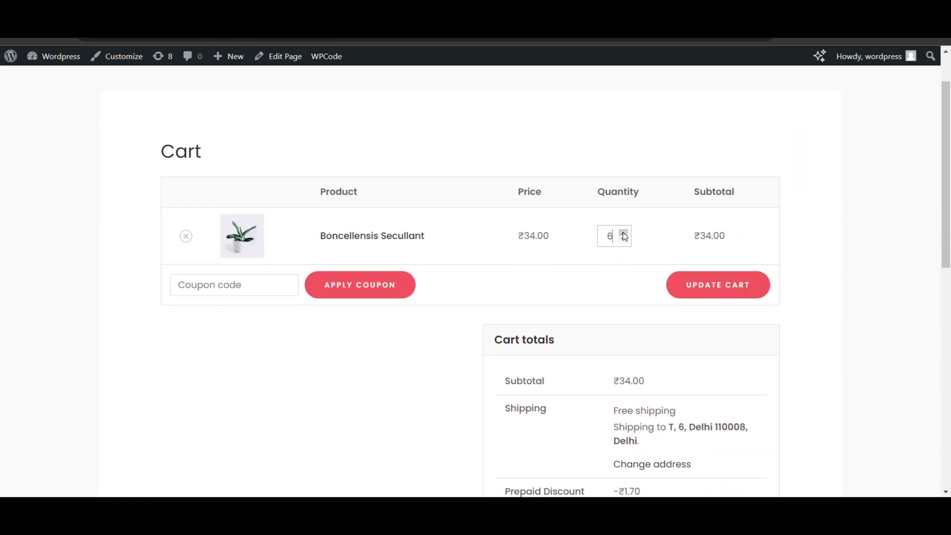
left_click(624, 234)
left_click(738, 295)
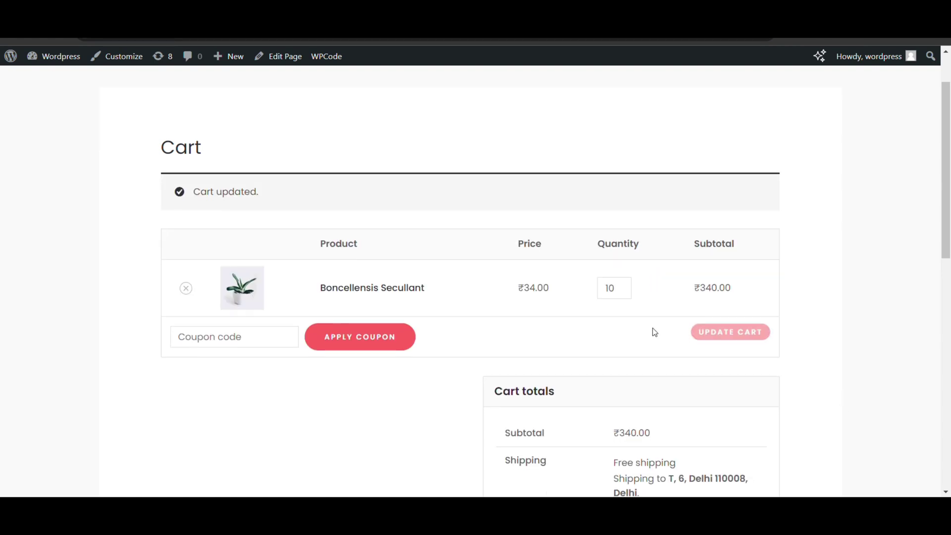
Step: Proceed to checkout showing the -₹17.00 discount, then select Cash on delivery
scroll(664, 331, "down", 4)
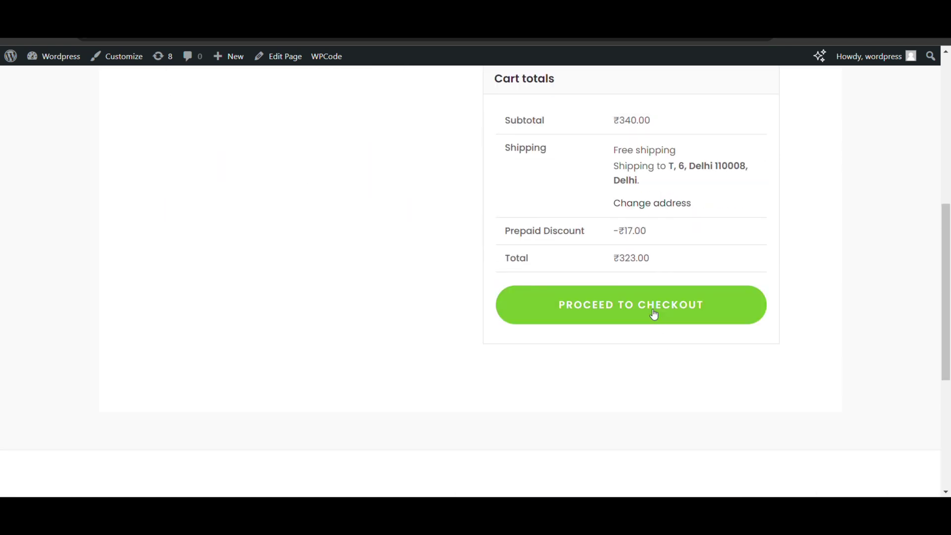
left_click(601, 303)
scroll(599, 303, "down", 6)
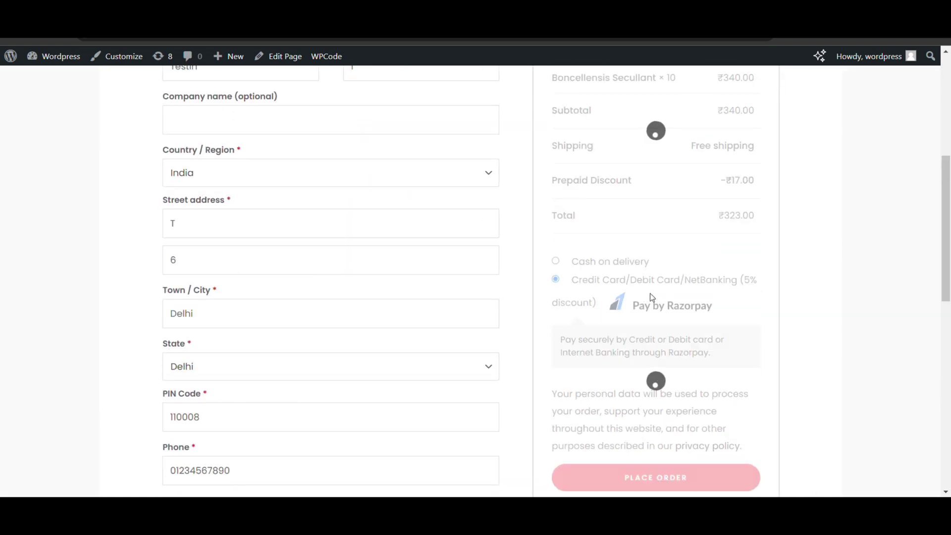
scroll(659, 299, "up", 2)
scroll(663, 296, "down", 3)
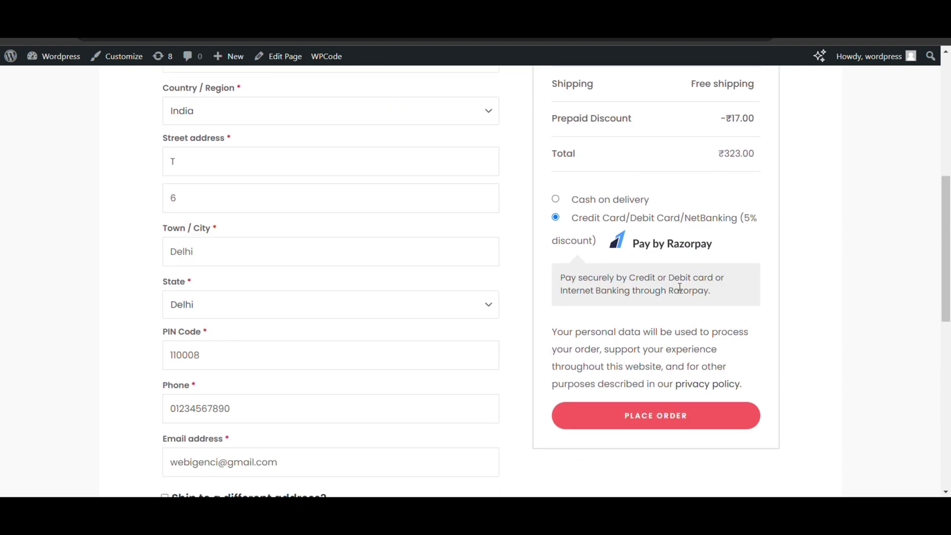
scroll(682, 225, "up", 1)
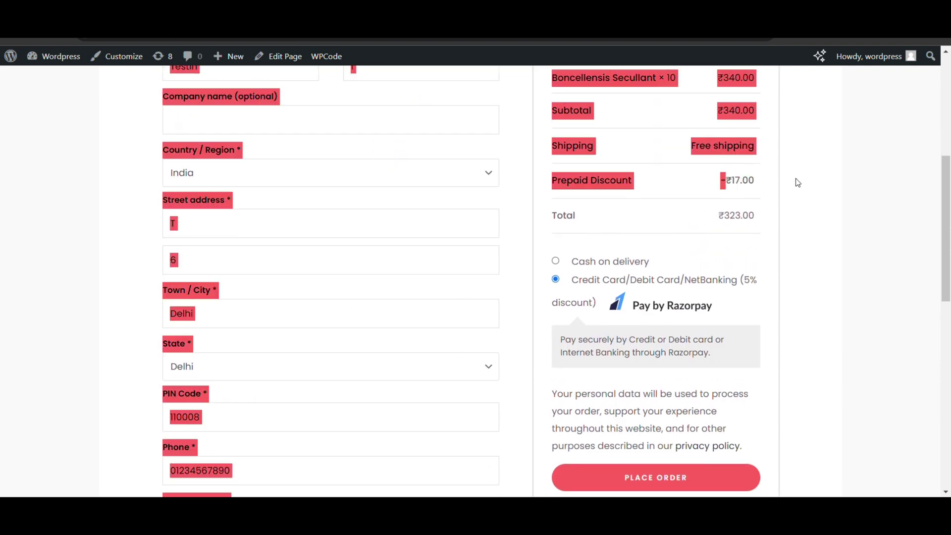
scroll(756, 214, "up", 1)
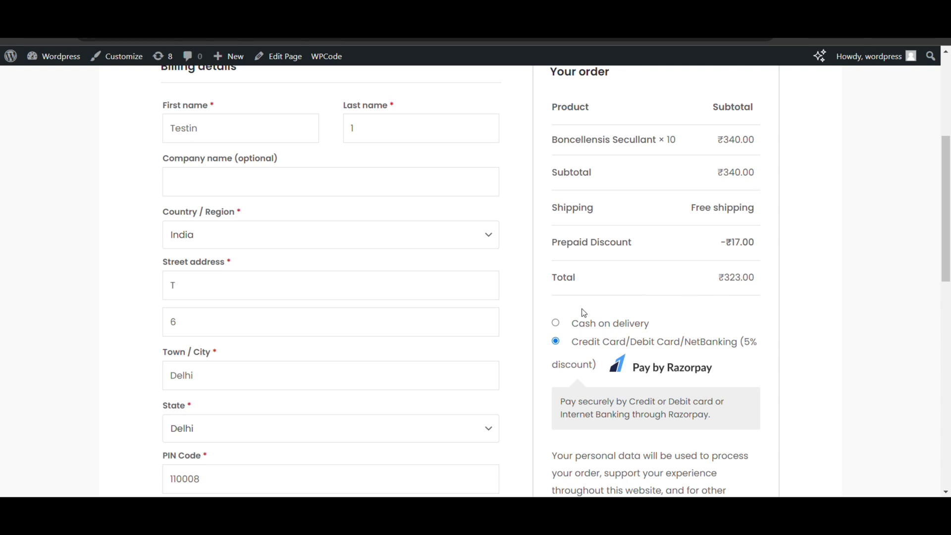
left_click(558, 323)
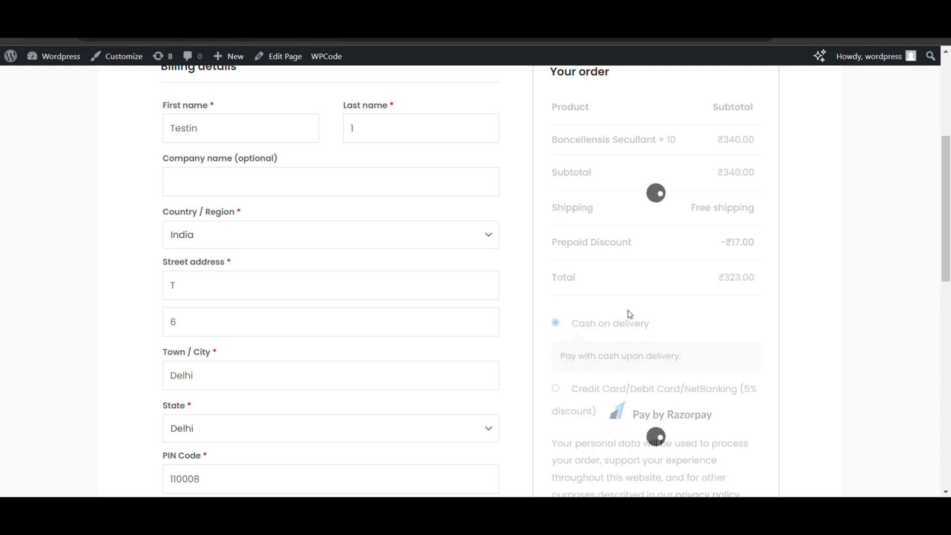
Step: Open the Cash on delivery settings under WooCommerce Payment Gateway Based Fees
left_click(210, 40)
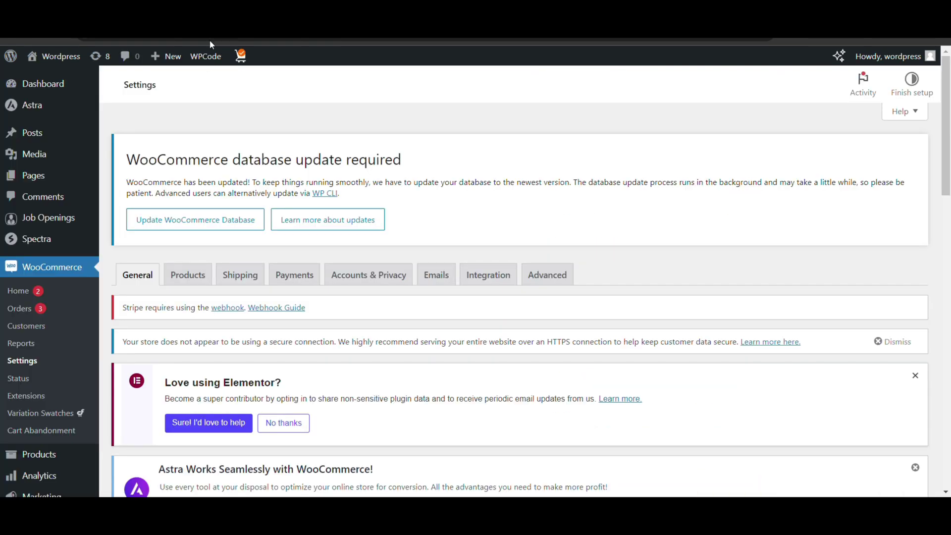
scroll(317, 194, "down", 4)
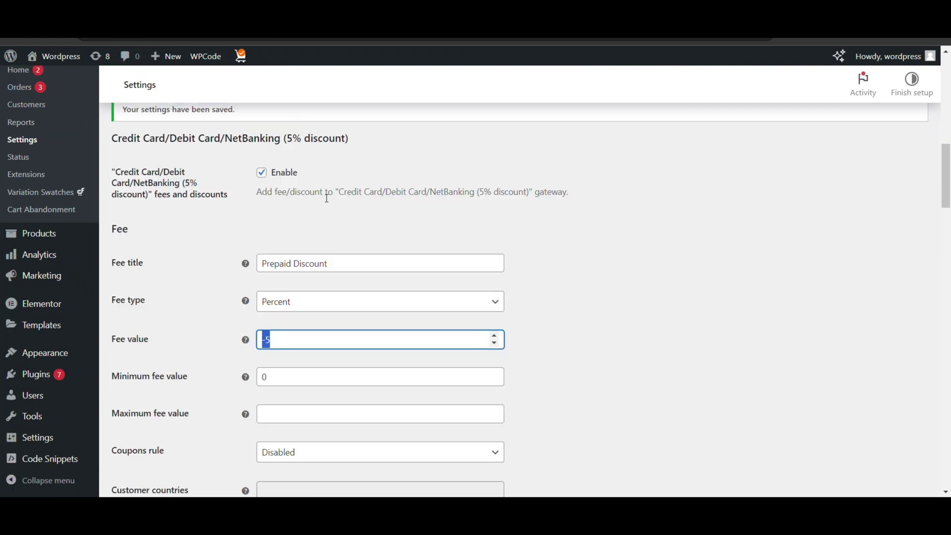
scroll(346, 197, "up", 5)
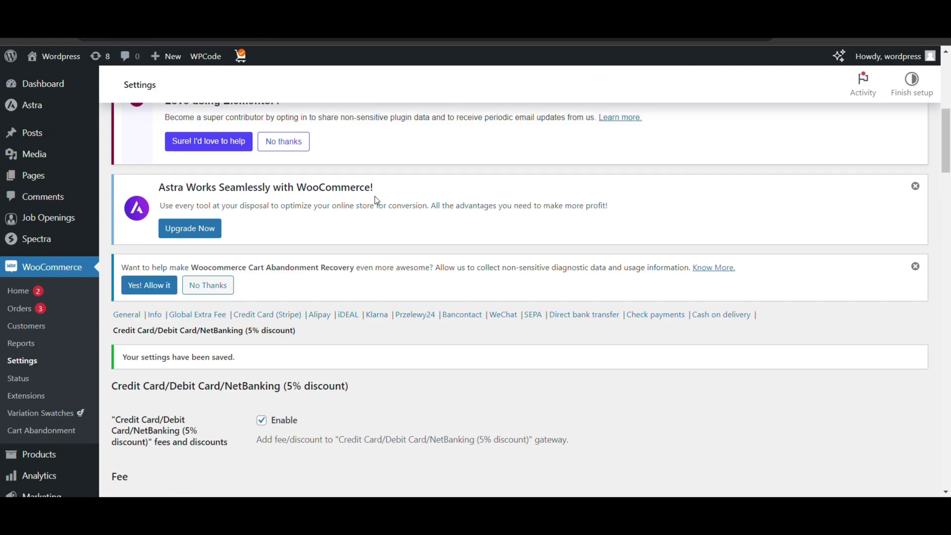
left_click(734, 314)
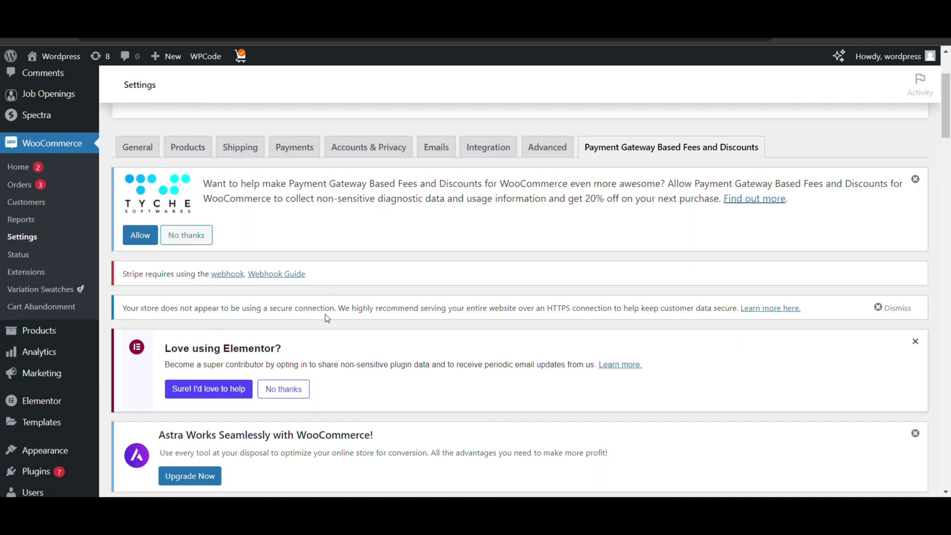
scroll(321, 311, "down", 8)
Step: Enter the fee title 'COD Fee' and a fixed fee value of 20
left_click(310, 239)
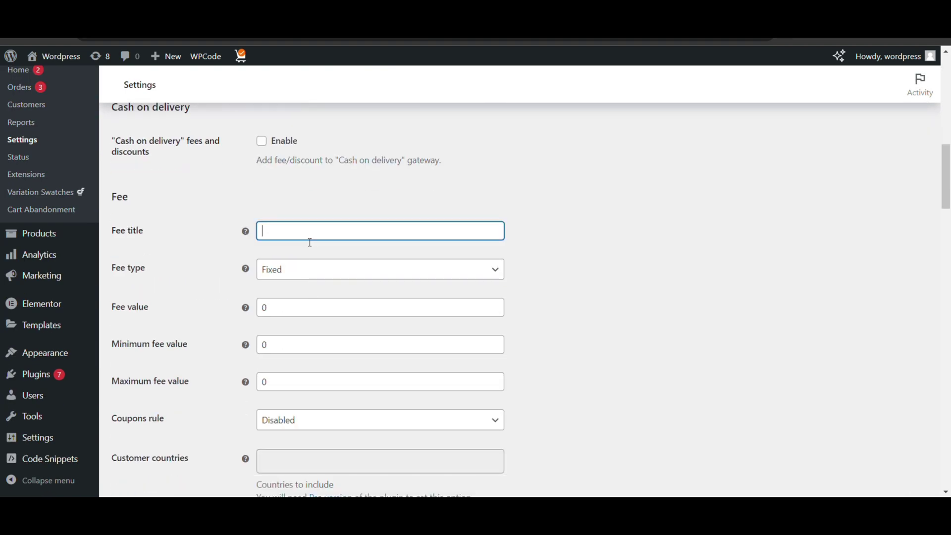
type("COD OD")
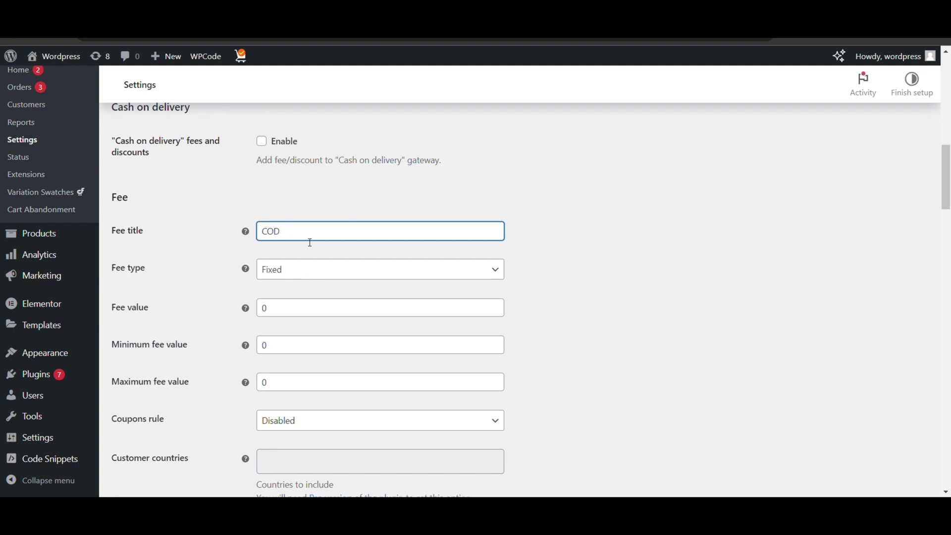
scroll(310, 237, "down", 3)
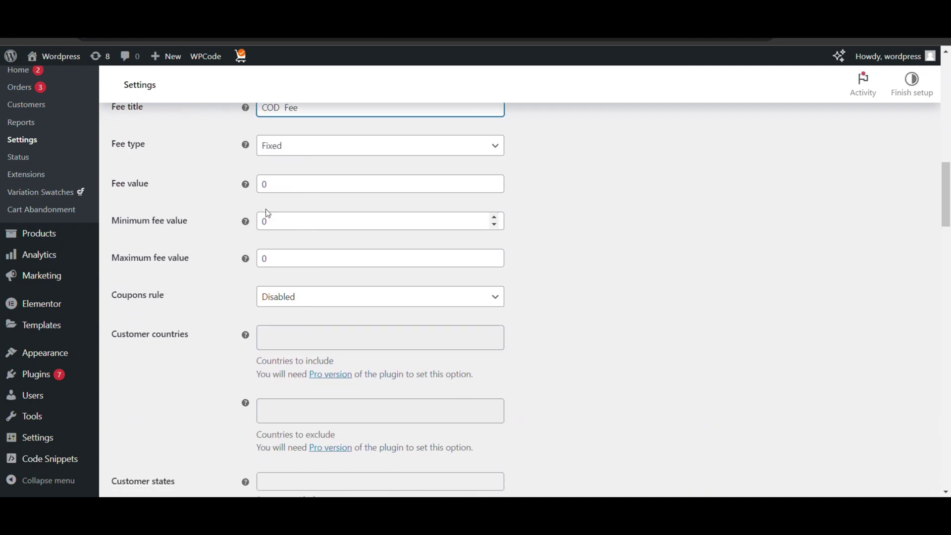
left_click(266, 190)
key("BackSpace")
type("10")
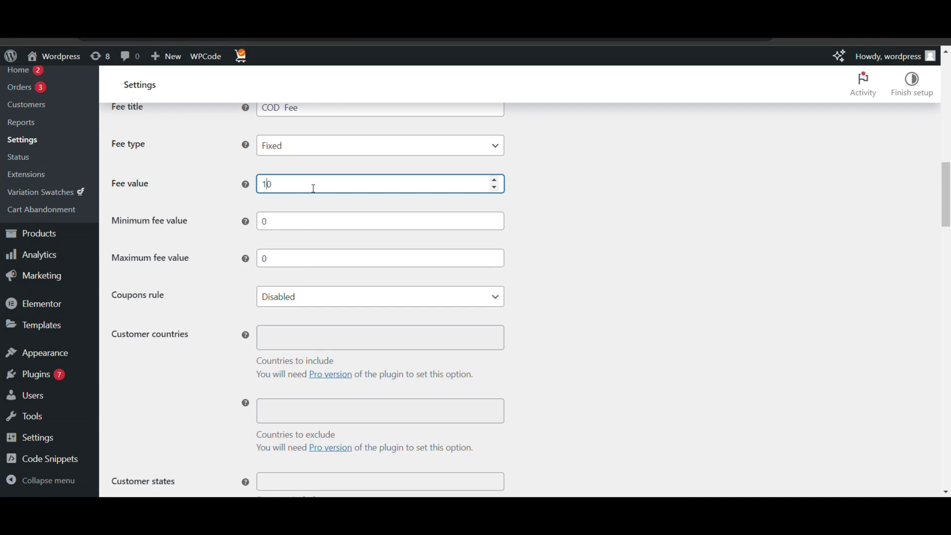
key("BackSpace")
key("BackSpace")
type("10")
Step: Save the Cash on delivery fee settings
scroll(313, 278, "down", 7)
scroll(287, 319, "up", 3)
scroll(287, 319, "up", 3)
scroll(265, 347, "down", 5)
left_click(160, 431)
Step: Enable the COD Fee for cash on delivery and save again
scroll(219, 270, "down", 10)
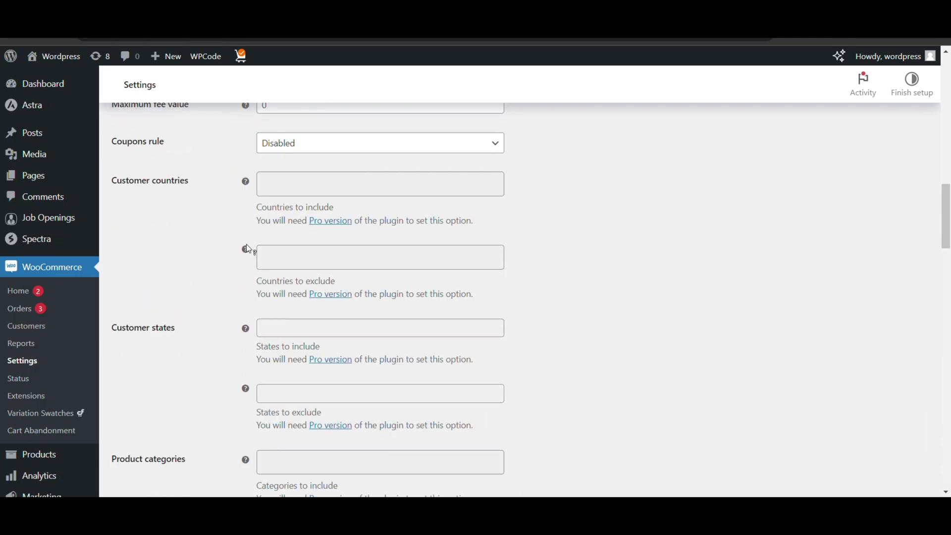
scroll(246, 246, "up", 8)
left_click(261, 297)
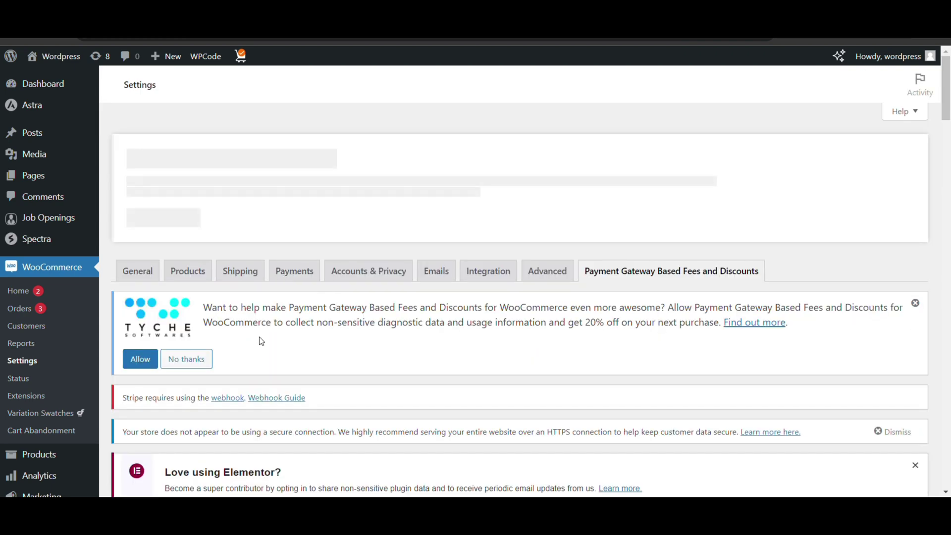
scroll(261, 341, "down", 5)
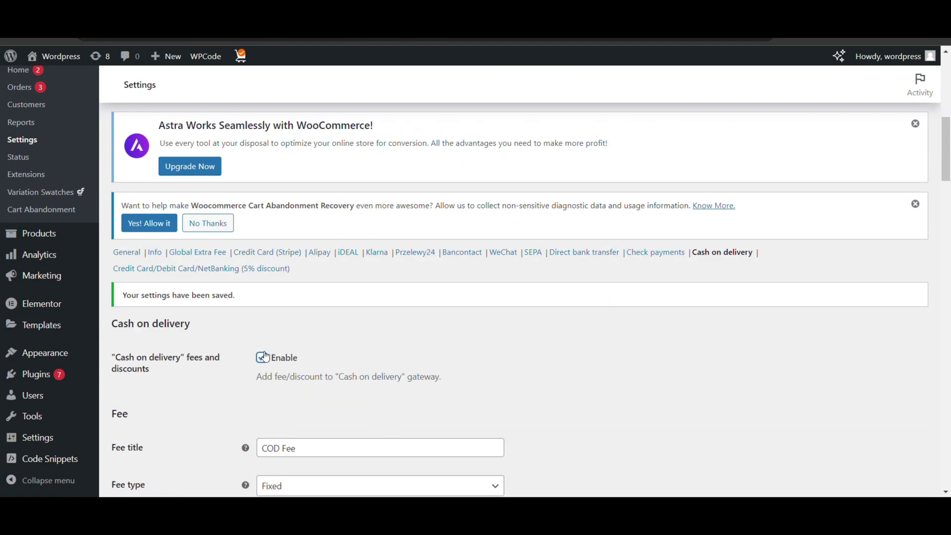
scroll(265, 355, "down", 20)
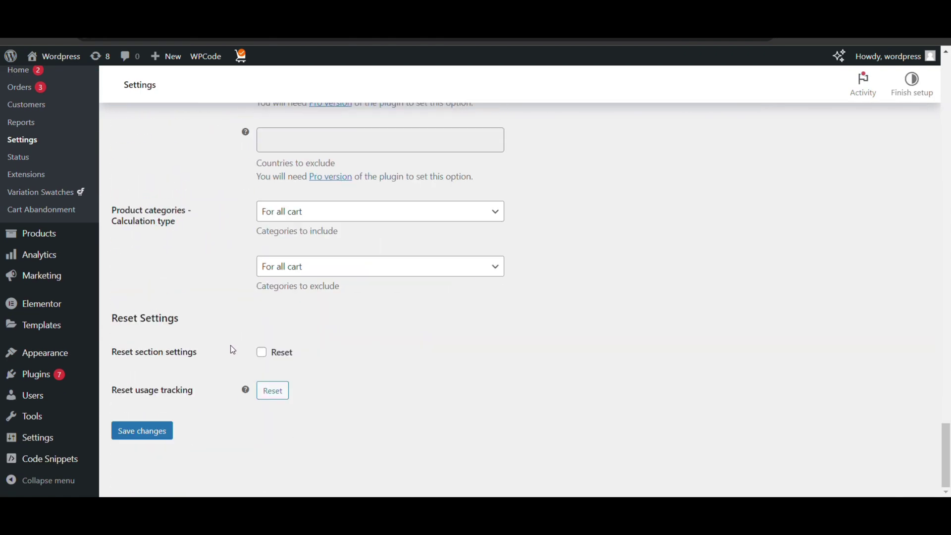
left_click(155, 434)
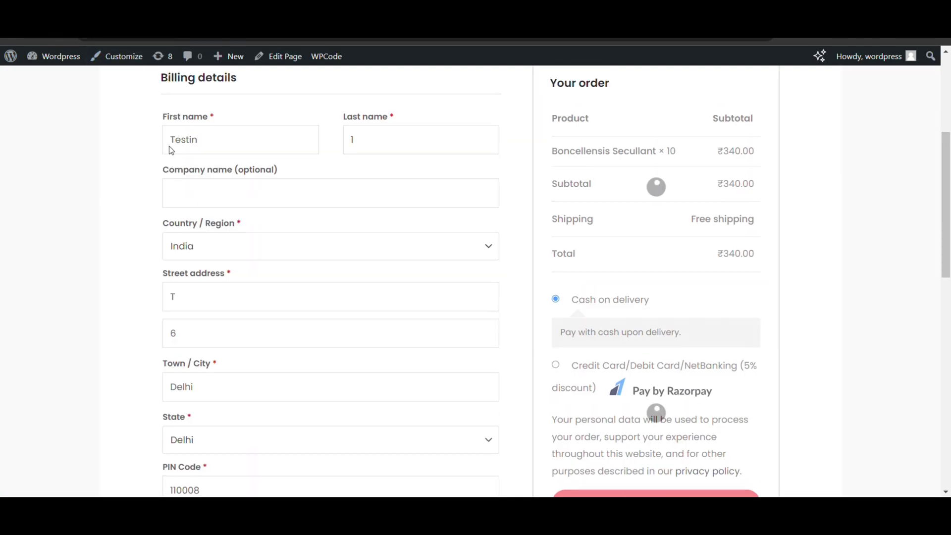
Step: Check the ₹20.00 COD Fee row, then switch to Razorpay card to see the ₹323.00 total
scroll(434, 191, "down", 1)
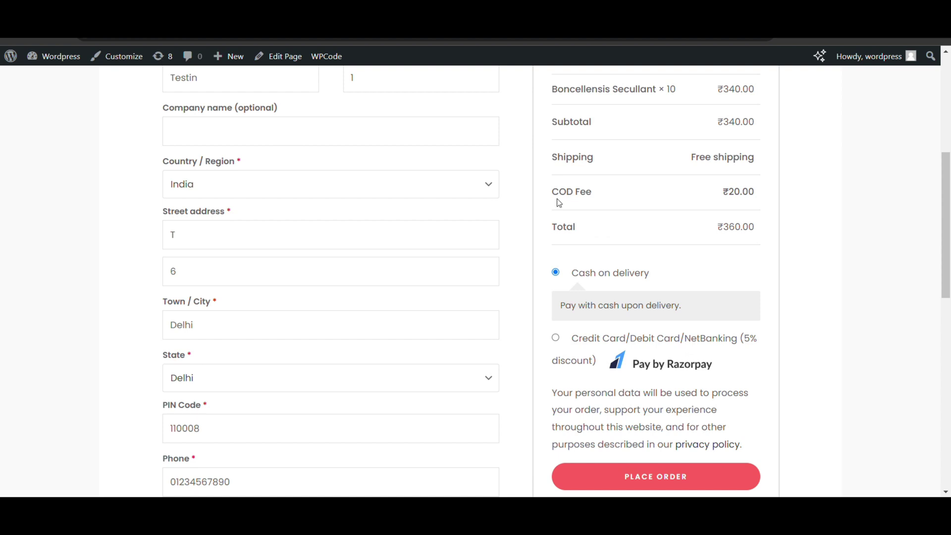
left_click_drag(552, 194, 760, 187)
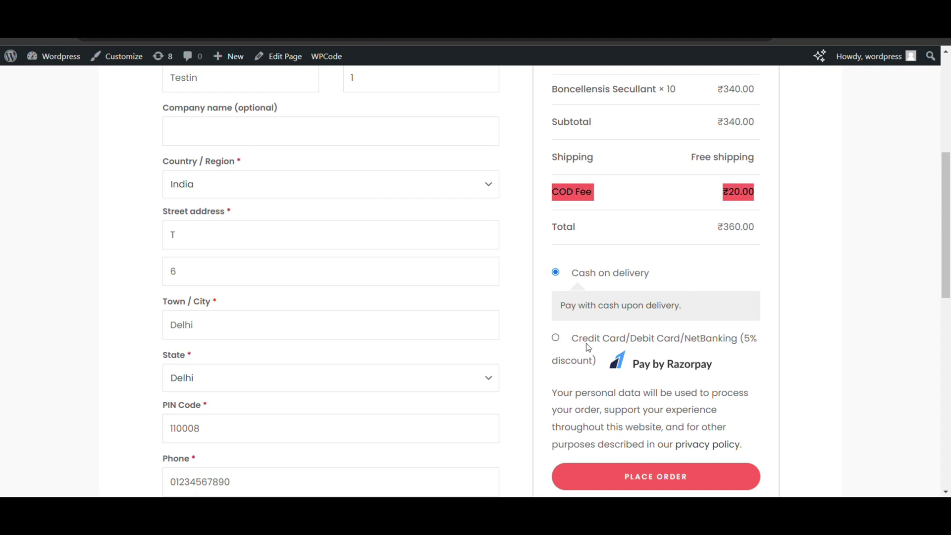
left_click(557, 339)
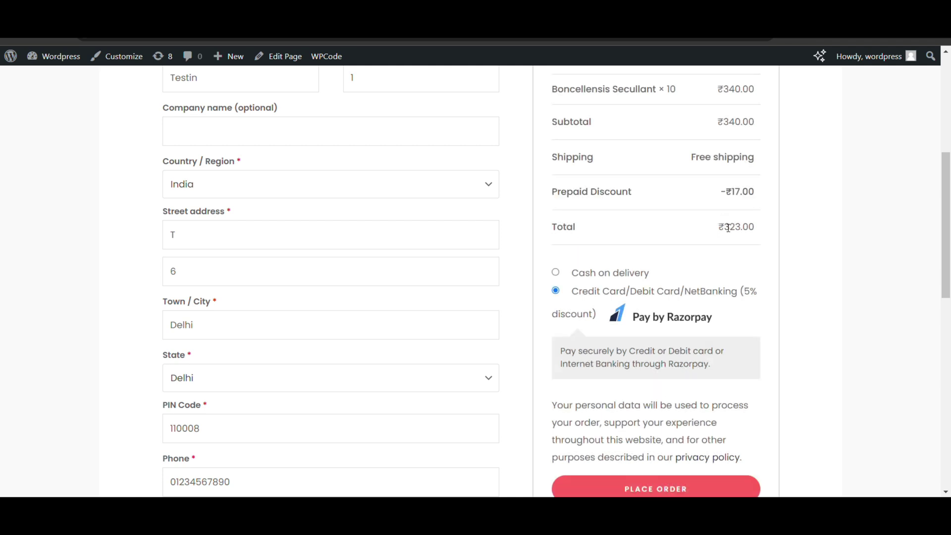
left_click_drag(726, 229, 777, 228)
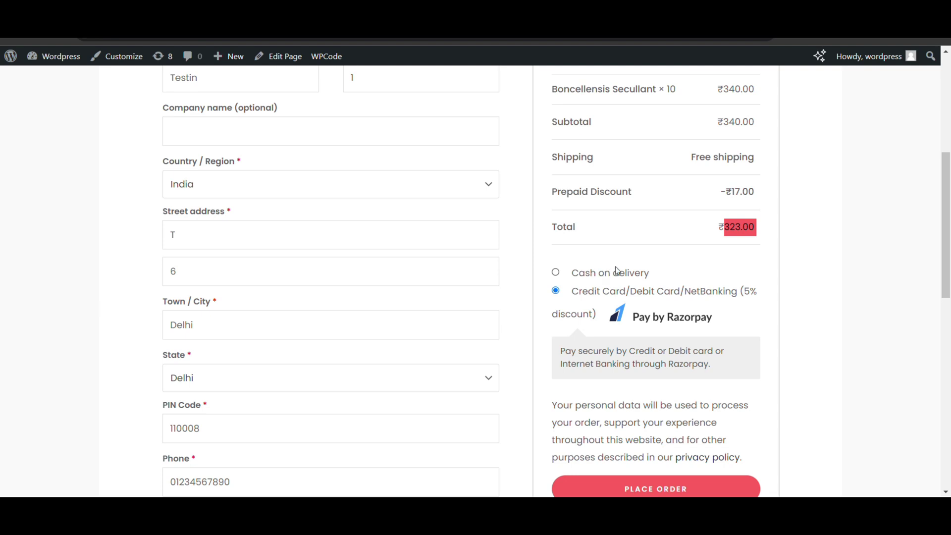
scroll(644, 260, "up", 1)
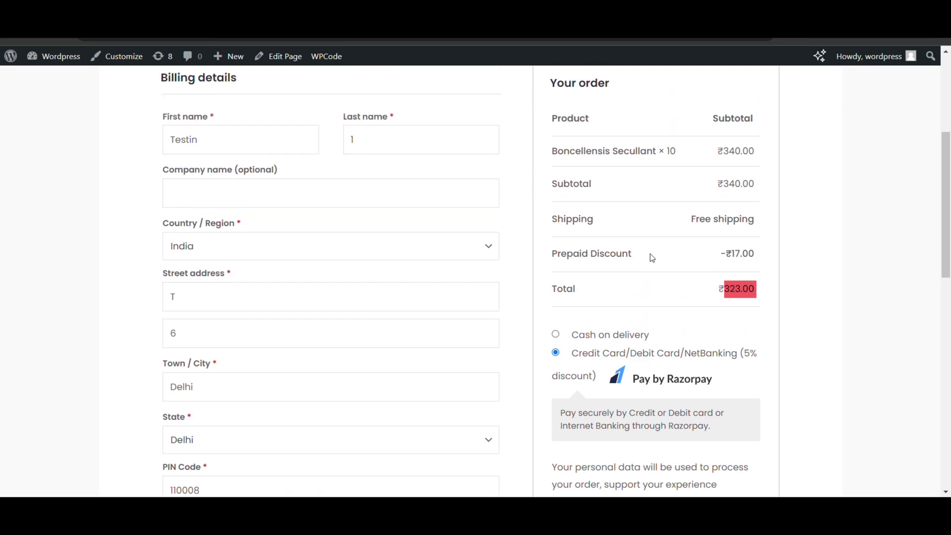